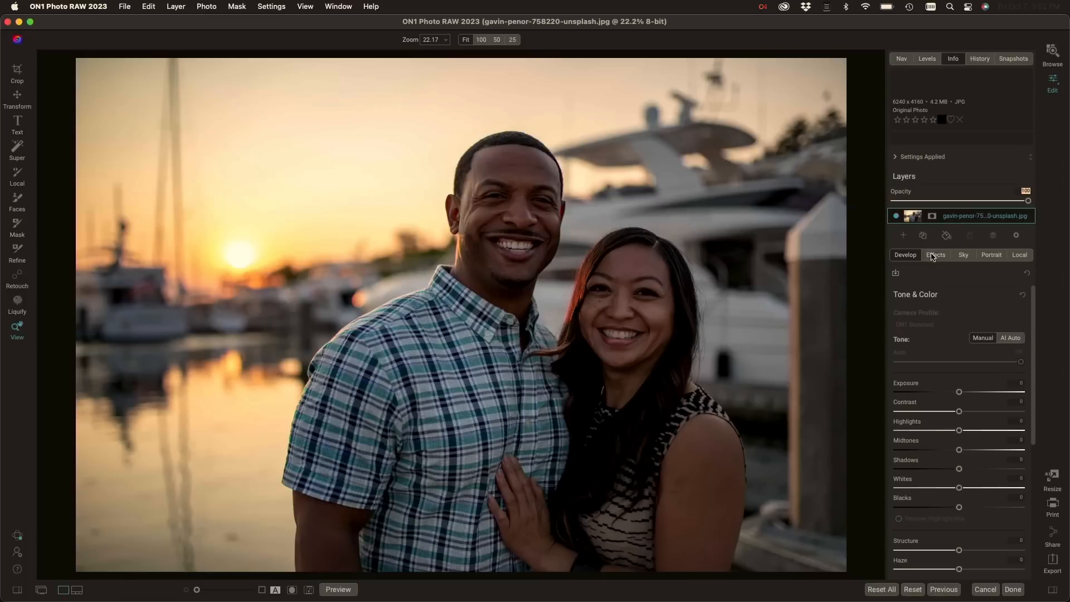
Add a Tone Enhancer filter masked to People on the couple photo and raise its Shadows to 100
{"action": "left_click", "coordinate": [935, 255]}
{"action": "left_click", "coordinate": [969, 294]}
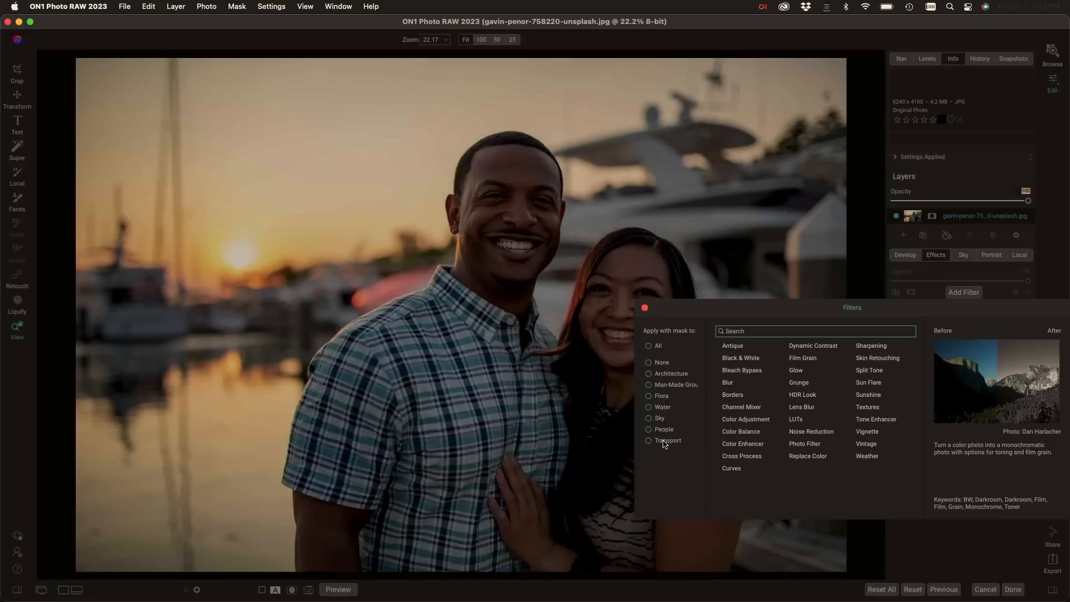
{"action": "left_click", "coordinate": [649, 430]}
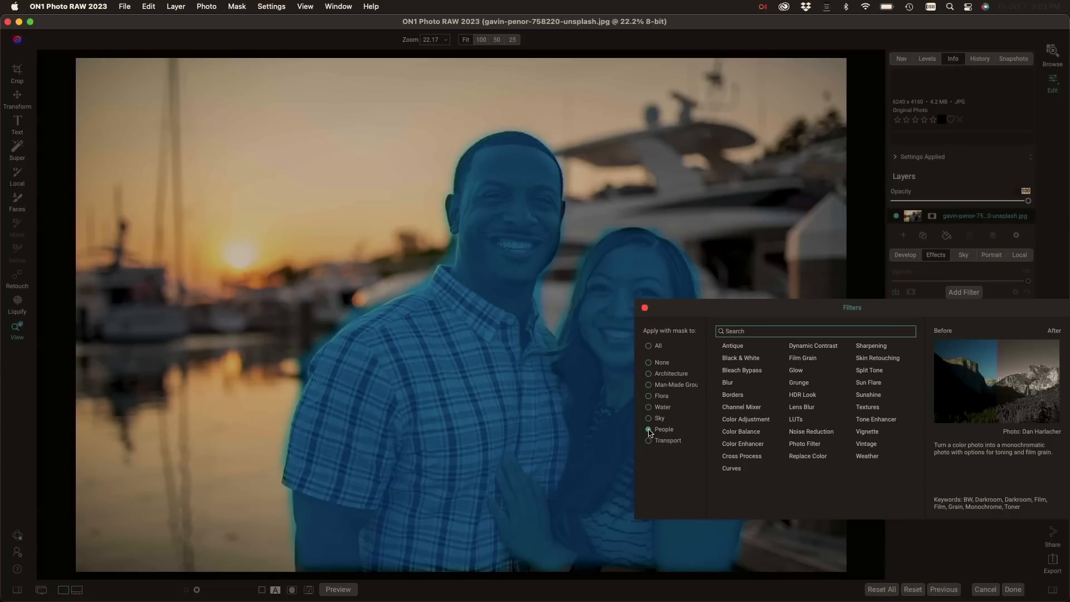
{"action": "left_click", "coordinate": [862, 422]}
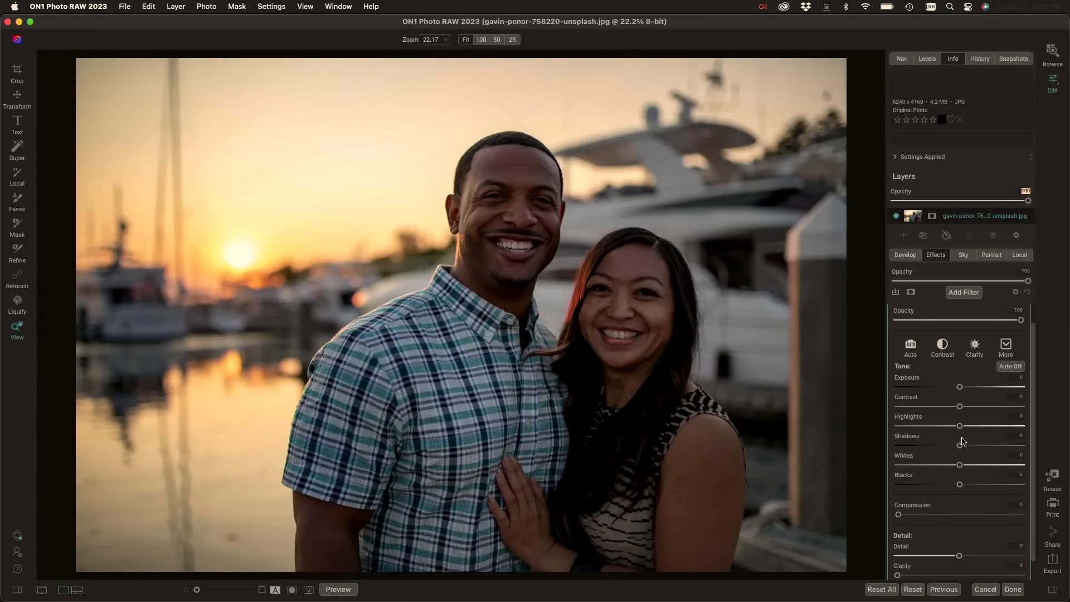
{"action": "left_click_drag", "start_coordinate": [960, 449], "coordinate": [1003, 446]}
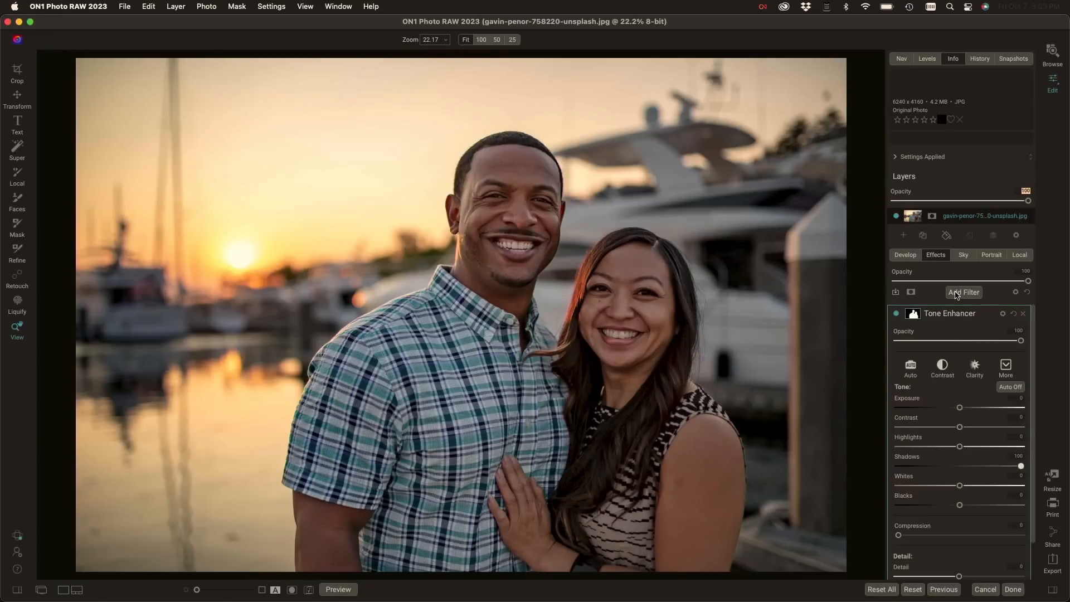
Add a second Tone Enhancer filter with the People mask and switch that mask to Paint Out
{"action": "left_click", "coordinate": [956, 293]}
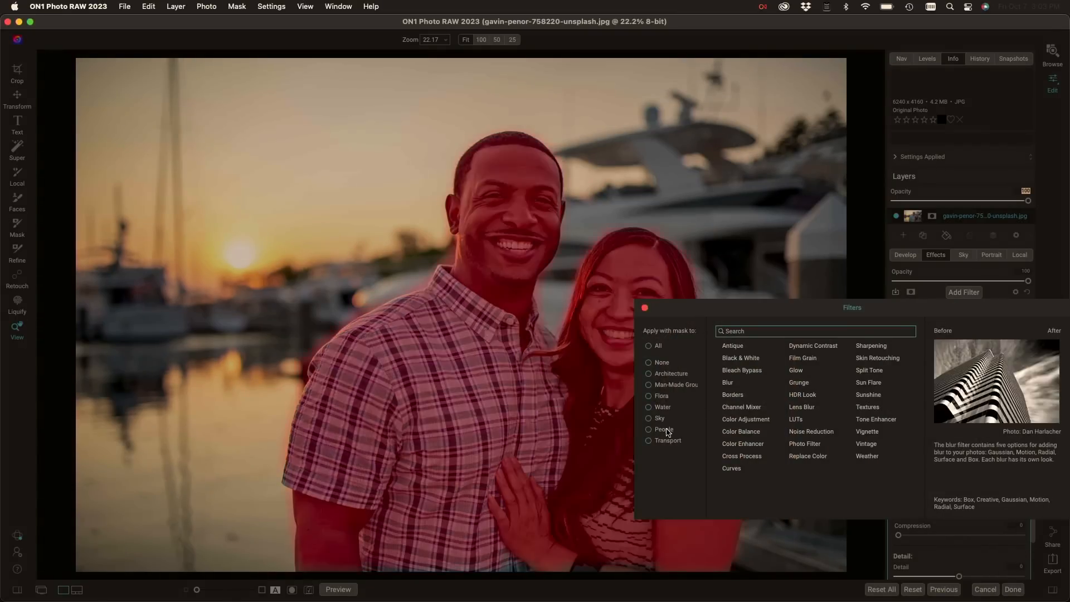
{"action": "left_click", "coordinate": [667, 431]}
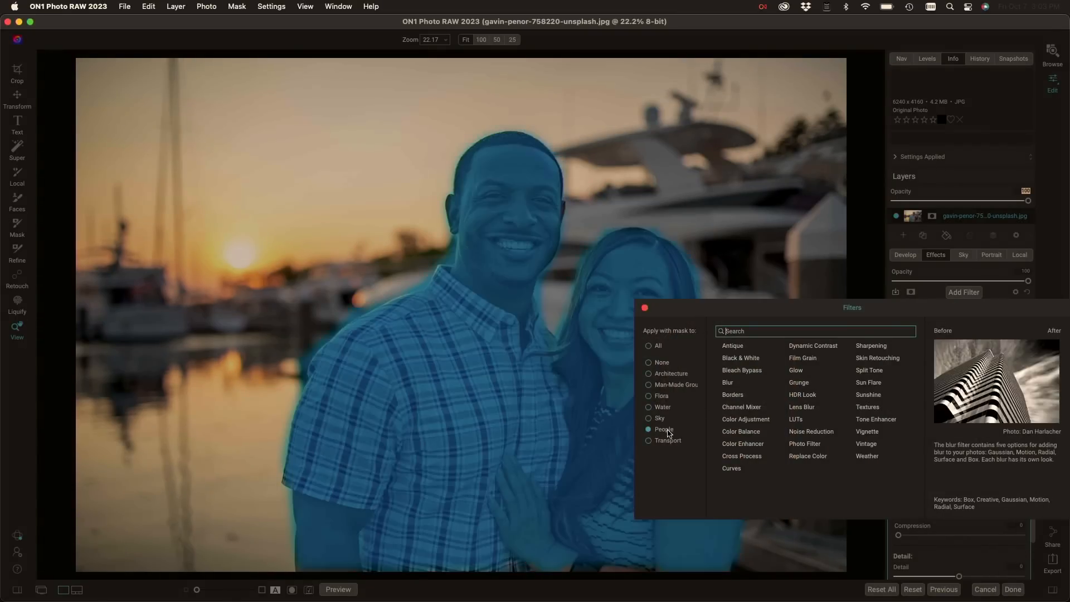
{"action": "left_click", "coordinate": [877, 422]}
{"action": "scroll", "coordinate": [956, 338], "scroll_direction": "down", "scroll_amount": 1}
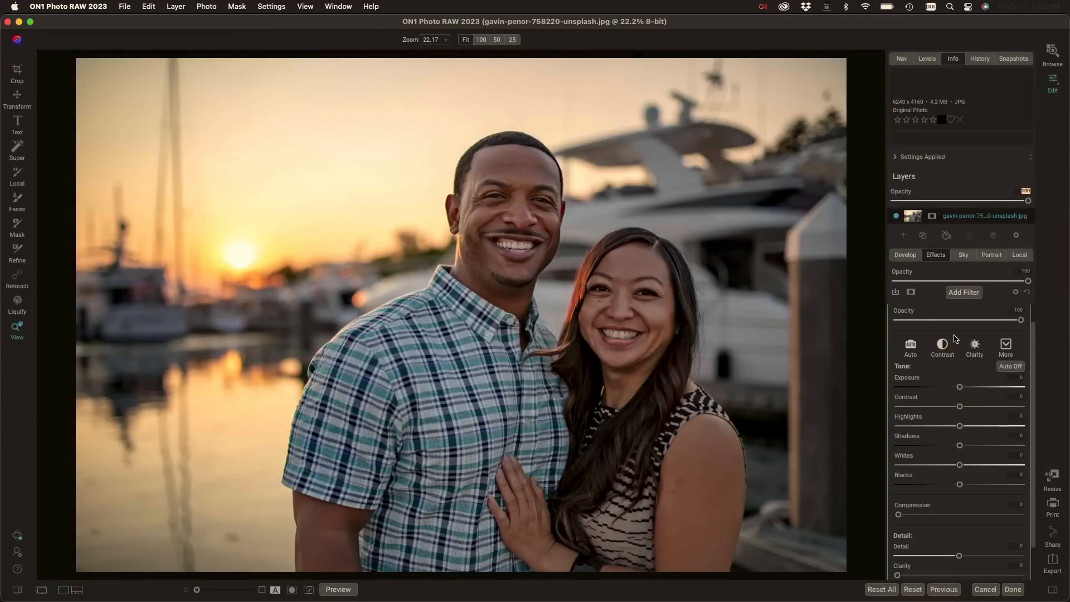
{"action": "scroll", "coordinate": [956, 338], "scroll_direction": "up", "scroll_amount": 1}
{"action": "left_click", "coordinate": [914, 316]}
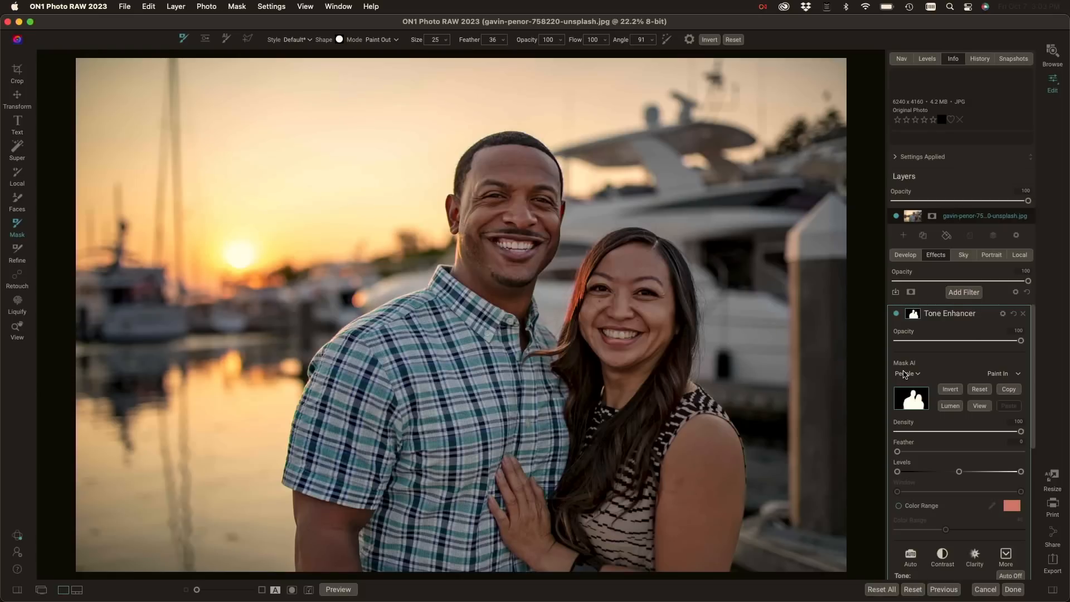
{"action": "left_click", "coordinate": [999, 374]}
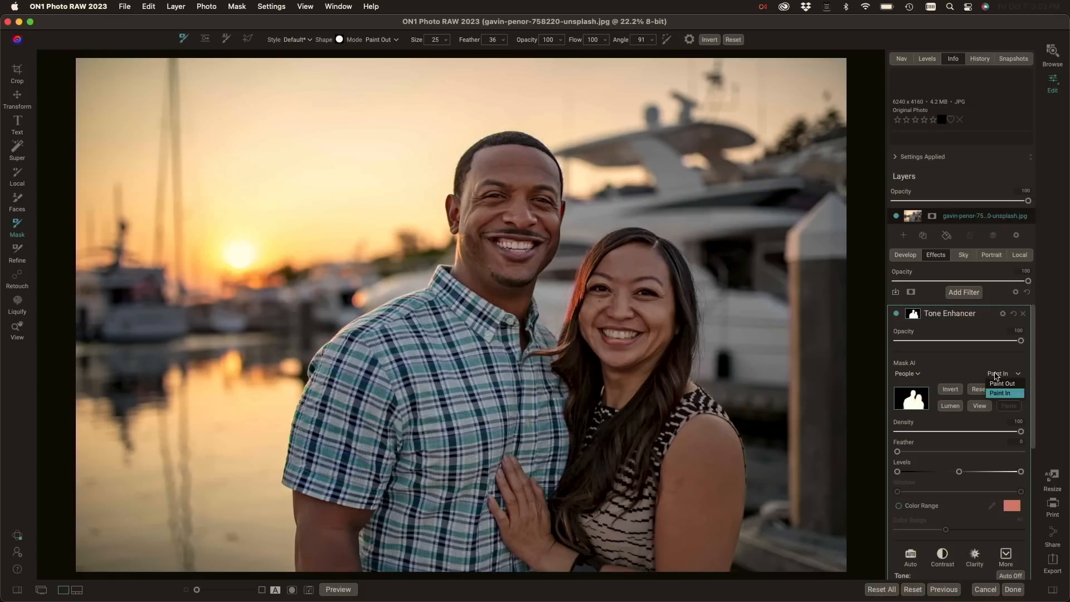
{"action": "left_click", "coordinate": [1001, 385]}
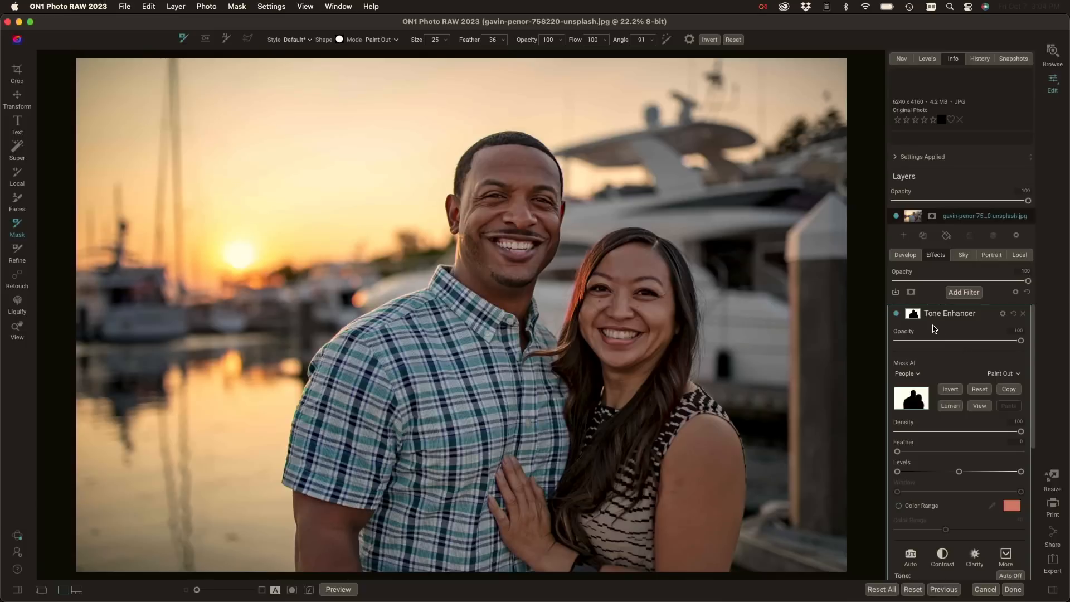
Lower the background Tone Enhancer's Exposure to about -0.95 and compare the photo with the original
{"action": "scroll", "coordinate": [944, 349], "scroll_direction": "down", "scroll_amount": 4}
{"action": "scroll", "coordinate": [944, 349], "scroll_direction": "down", "scroll_amount": 4}
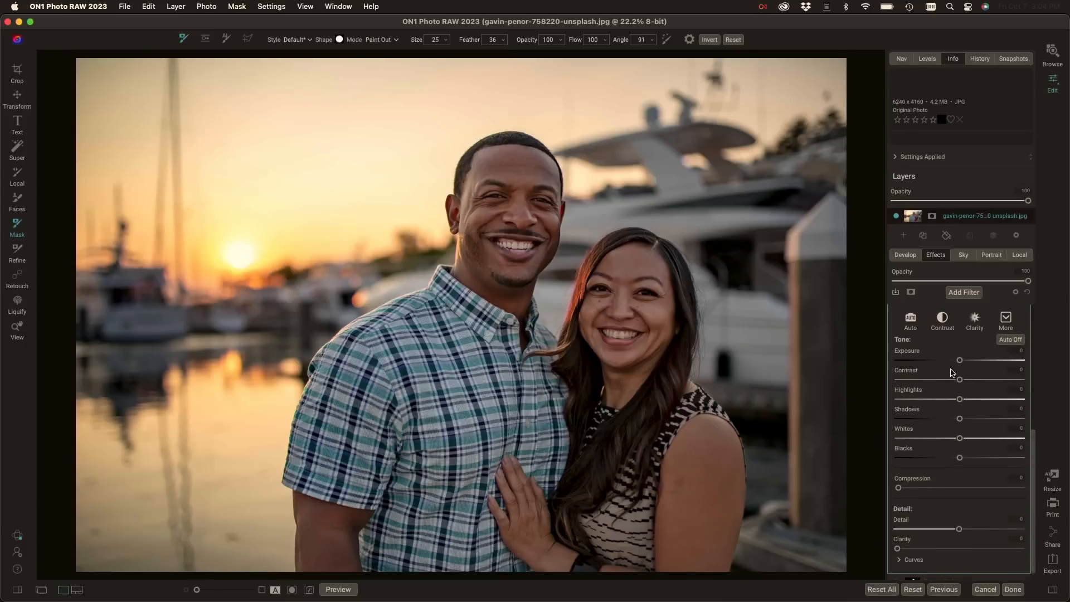
{"action": "left_click_drag", "start_coordinate": [960, 349], "coordinate": [948, 350]}
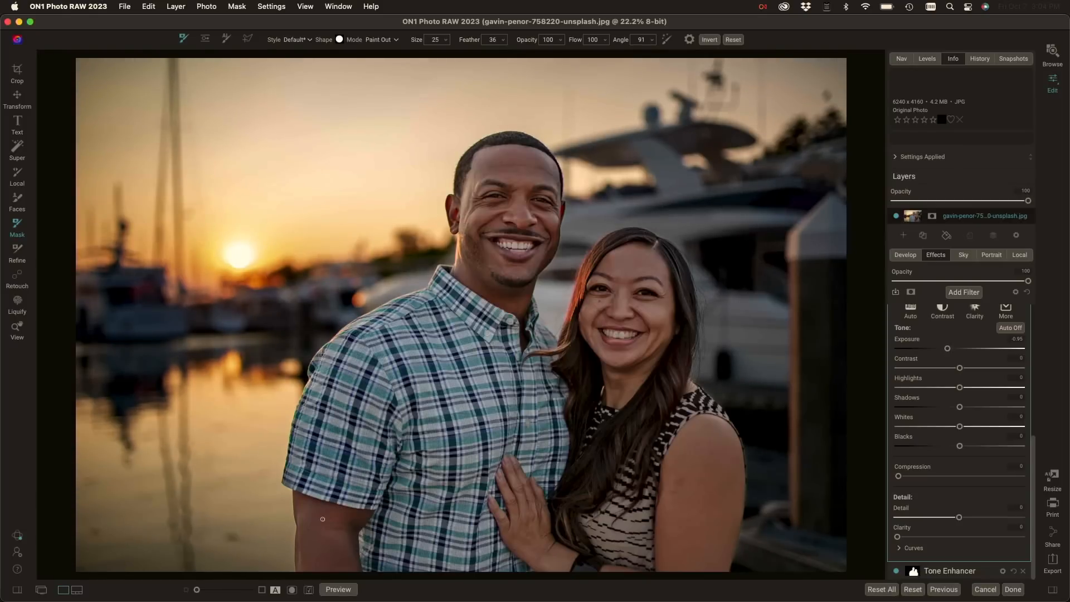
{"action": "left_click", "coordinate": [339, 590]}
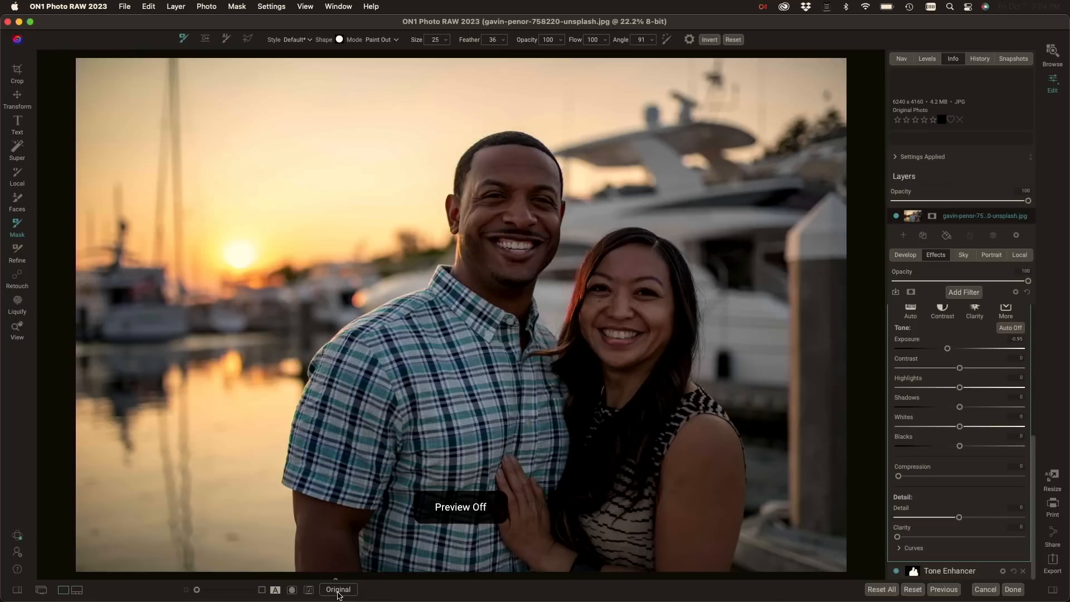
{"action": "left_click", "coordinate": [339, 591]}
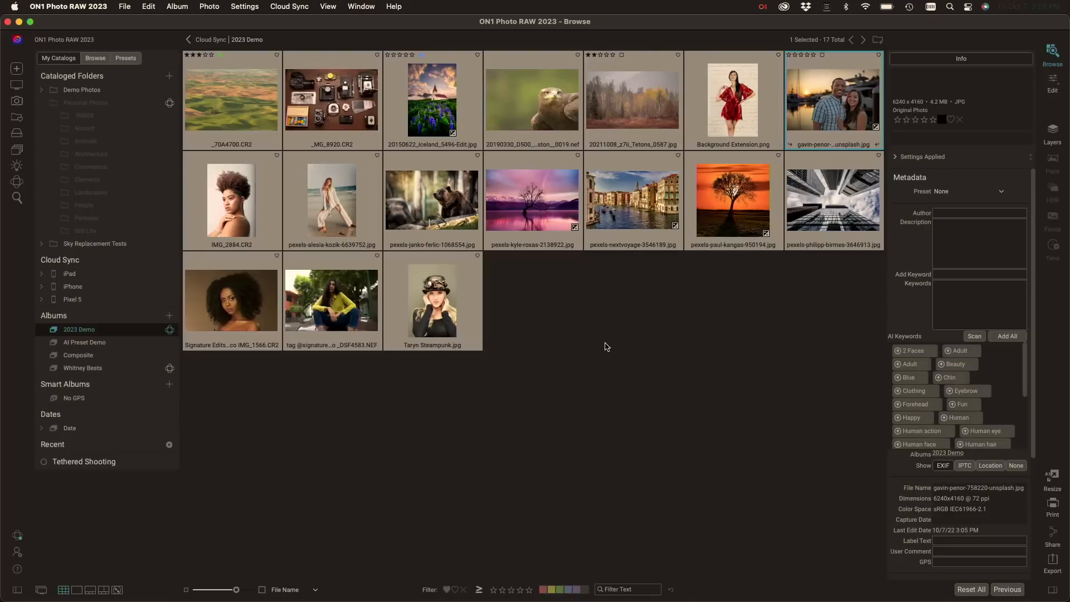
Open 20211008_z7ii_Tetons_0587.jpg for editing and apply the Fall Enhancer Glow preset from the Landscape category of AI Adaptive Presets
{"action": "left_click", "coordinate": [638, 125]}
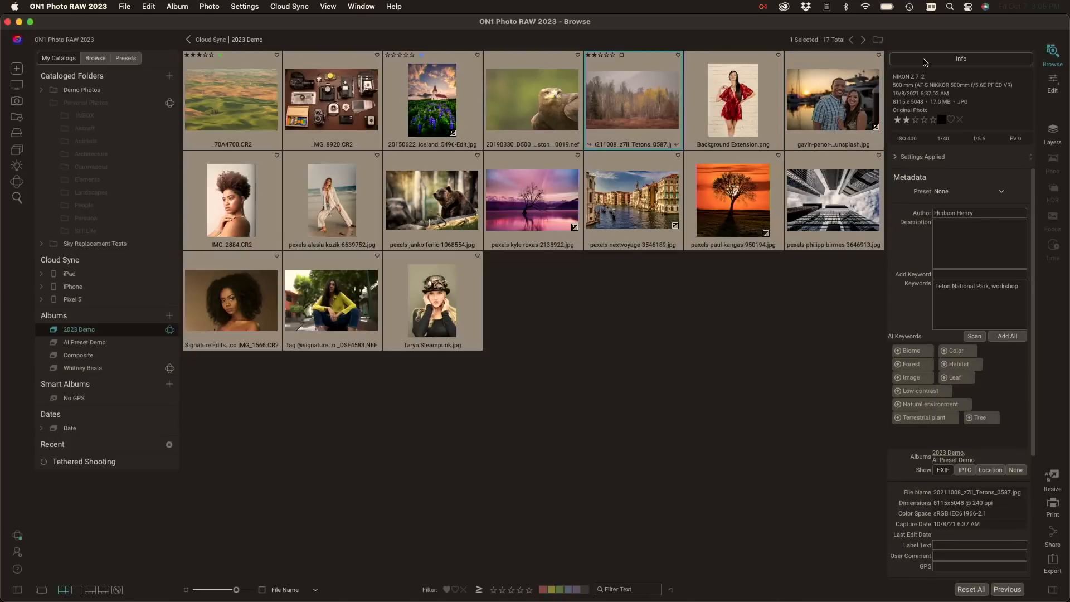
{"action": "left_click", "coordinate": [1052, 84]}
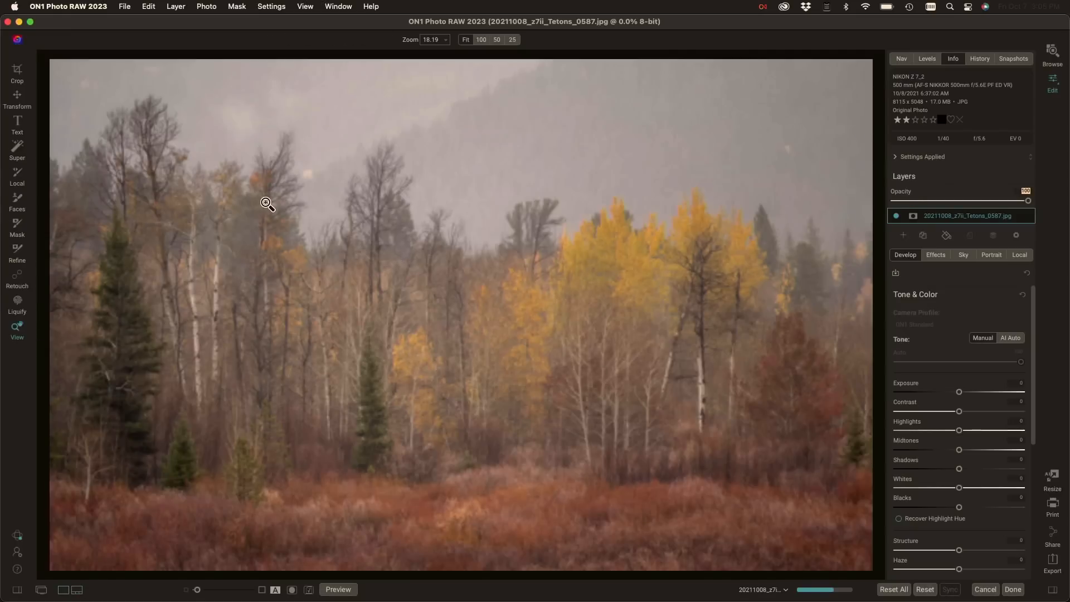
{"action": "left_click", "coordinate": [16, 590]}
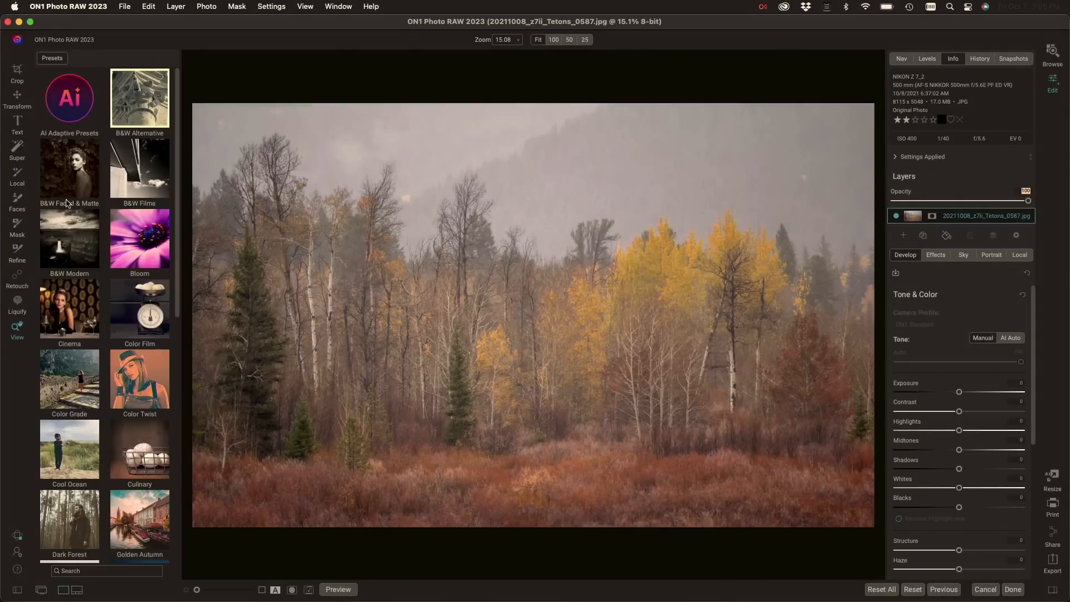
{"action": "left_click", "coordinate": [58, 111]}
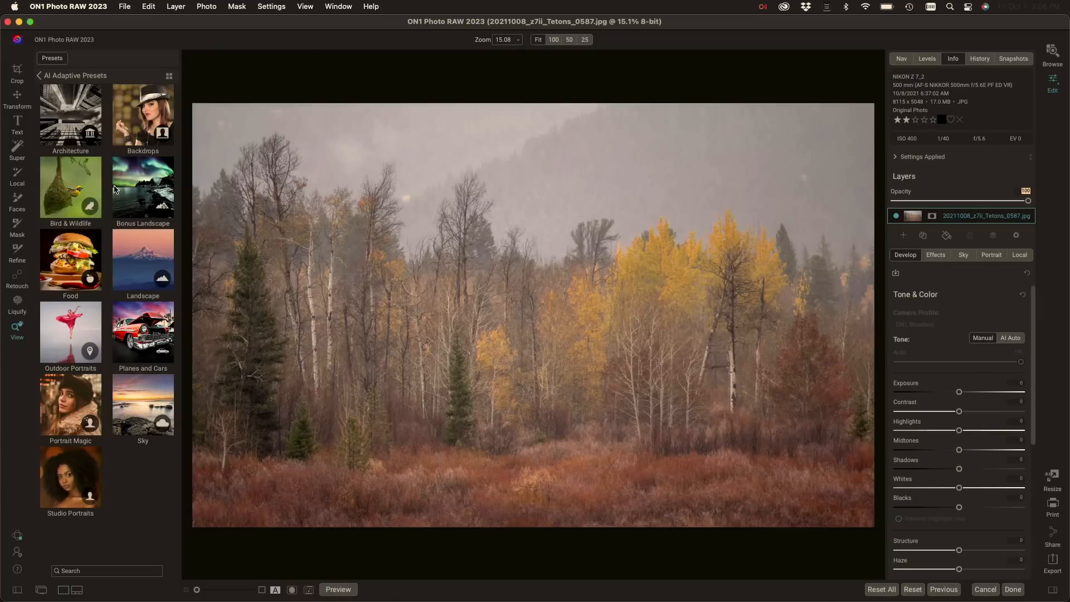
{"action": "left_click", "coordinate": [151, 260]}
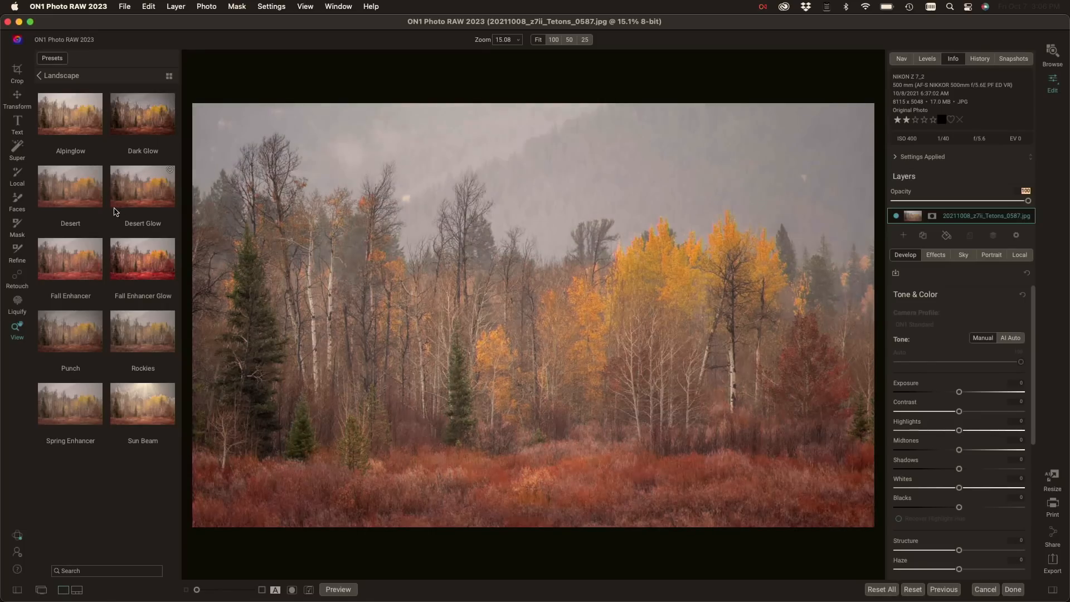
{"action": "left_click", "coordinate": [143, 267]}
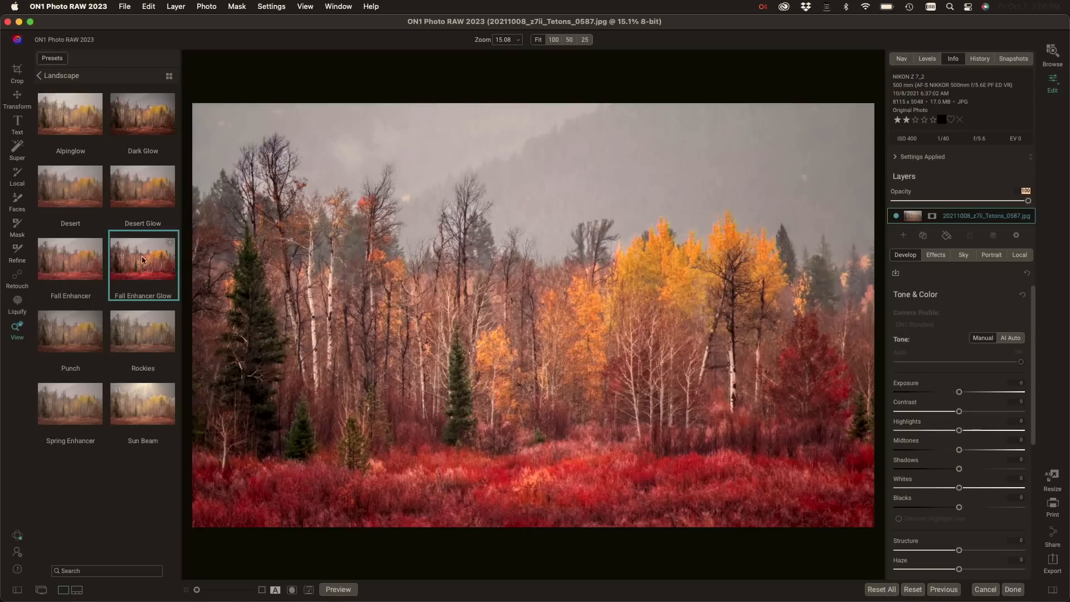
{"action": "mouse_move", "coordinate": [162, 271]}
{"action": "left_mouse_down"}
{"action": "mouse_move", "coordinate": [117, 270]}
{"action": "mouse_move", "coordinate": [166, 269]}
{"action": "left_mouse_up"}
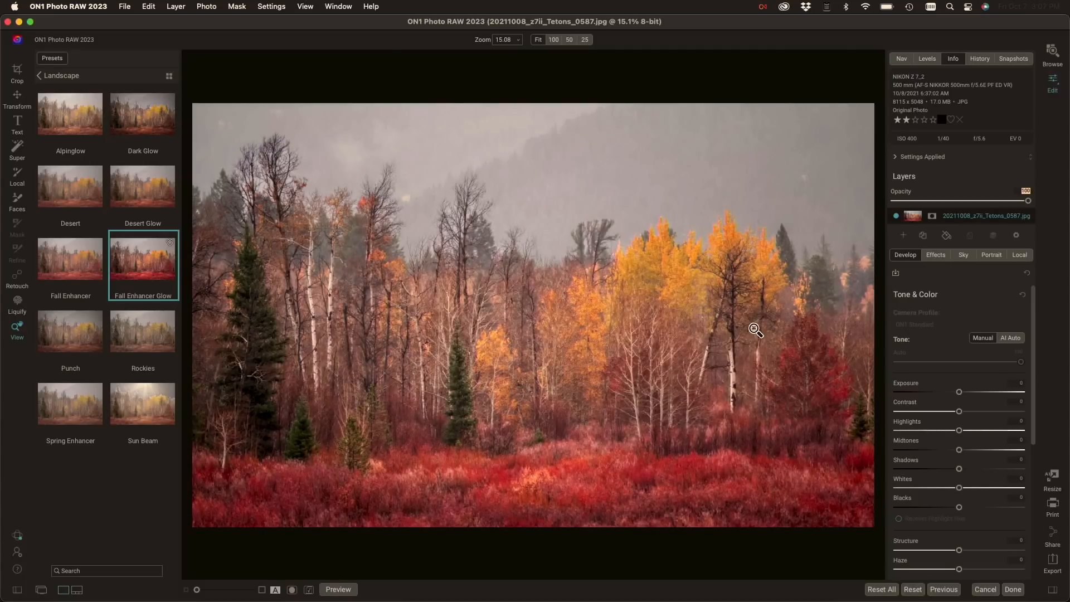
Inspect the mask settings and AI mask regions of the preset's Glow filter
{"action": "left_click", "coordinate": [941, 258]}
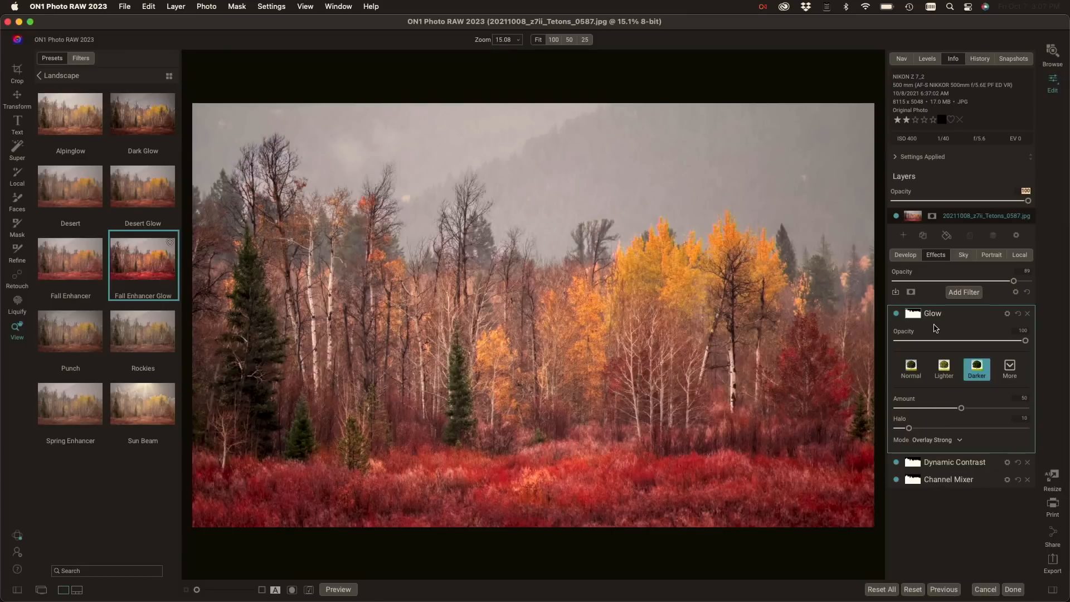
{"action": "left_click", "coordinate": [912, 321]}
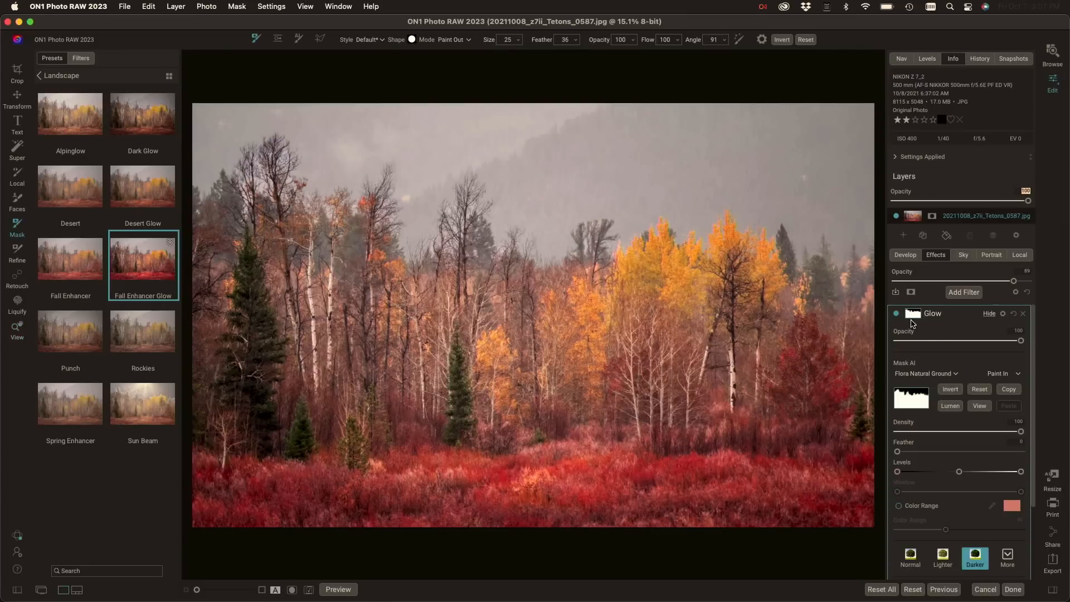
{"action": "left_click", "coordinate": [928, 375]}
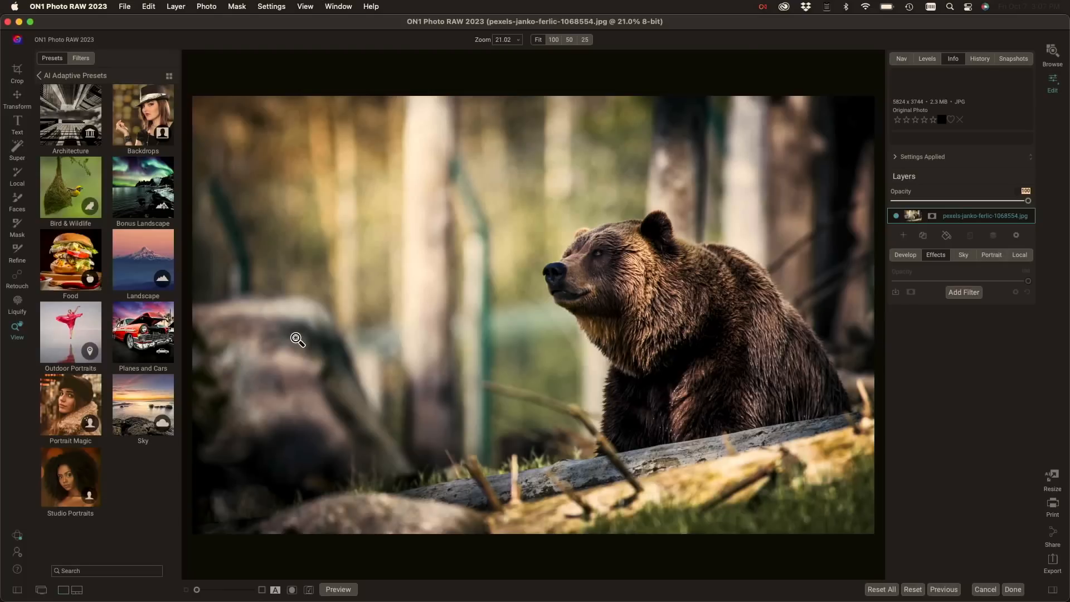
Apply the Healthy Glow preset from the Bird & Wildlife category to the bear photo and check its Glow filter's mask
{"action": "left_click", "coordinate": [53, 178]}
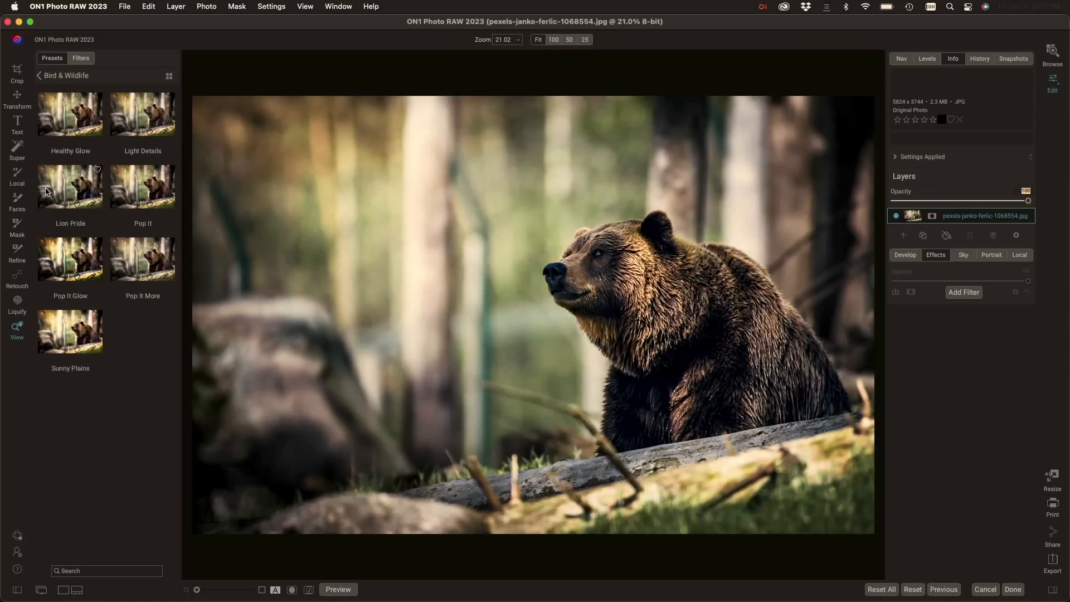
{"action": "left_click", "coordinate": [77, 126]}
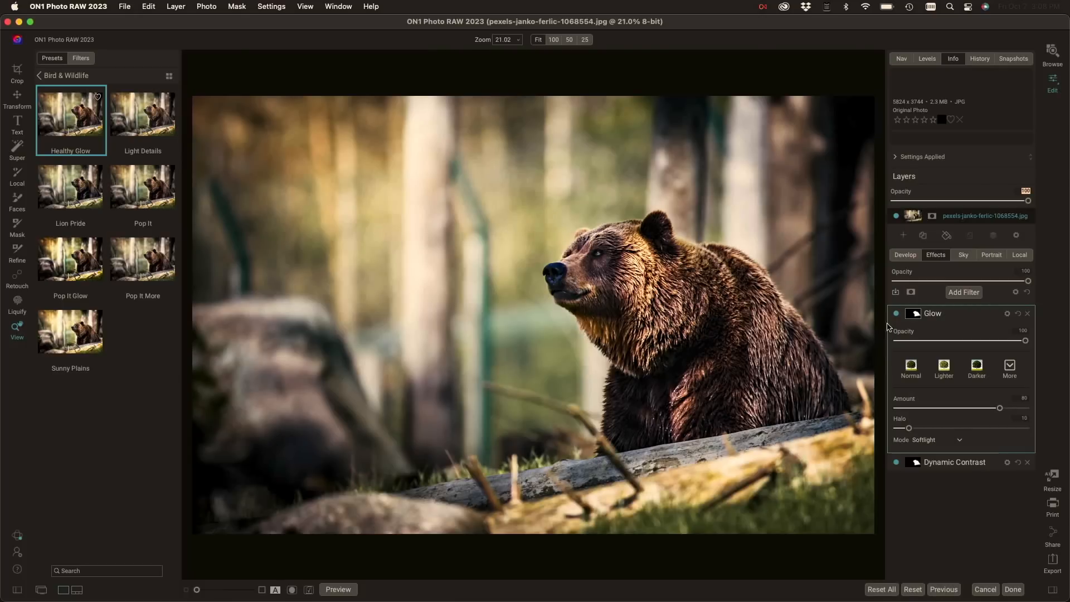
{"action": "left_click", "coordinate": [916, 316]}
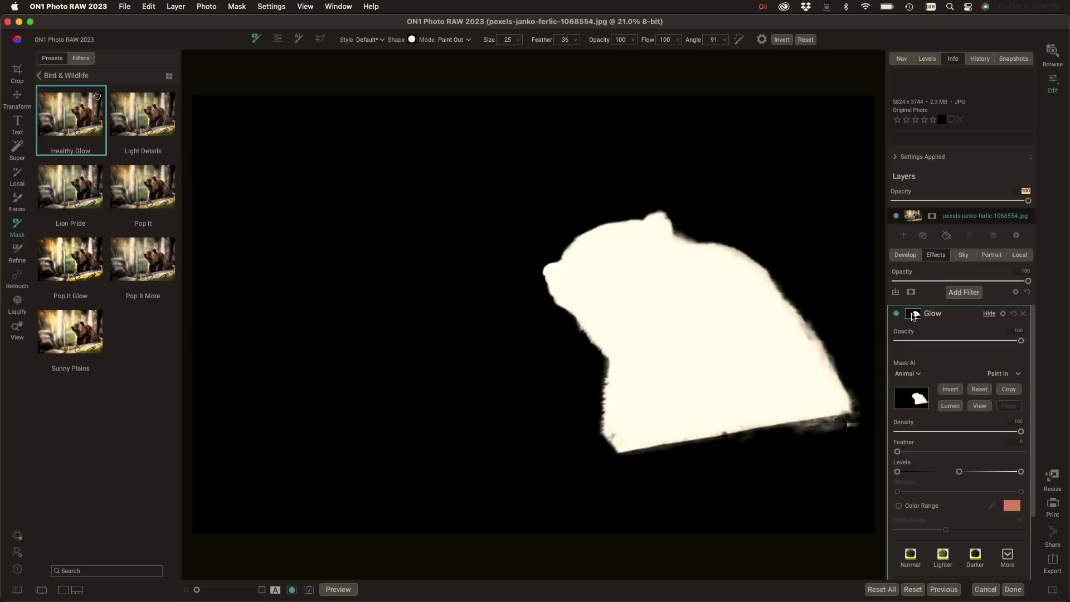
{"action": "left_click", "coordinate": [914, 315]}
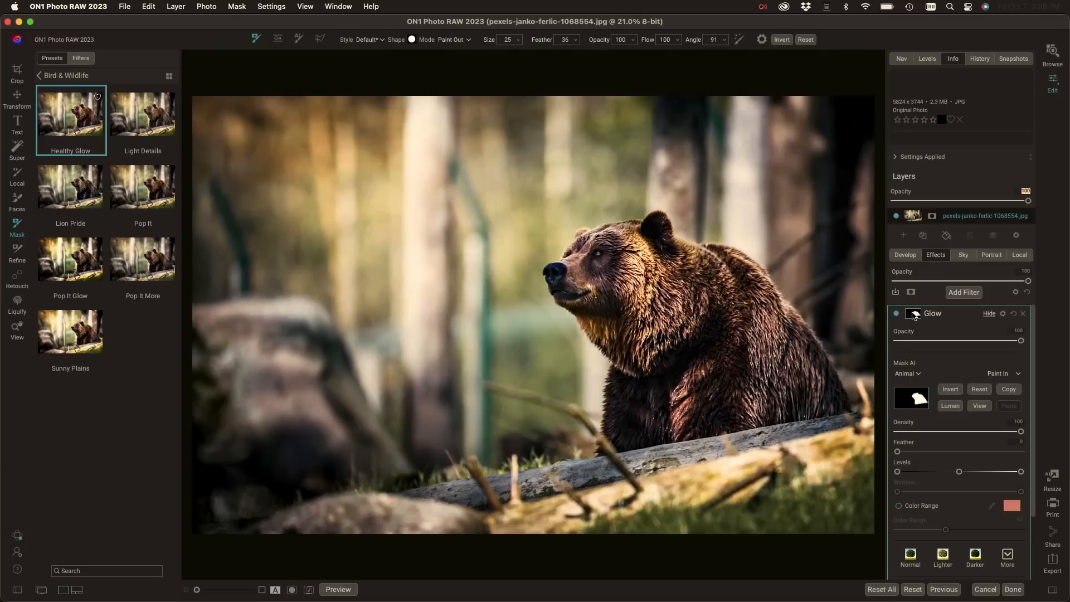
Compare the bear photo repeatedly with and without the applied preset
{"action": "left_click", "coordinate": [339, 590]}
{"action": "left_click", "coordinate": [338, 590]}
{"action": "left_click", "coordinate": [339, 590]}
{"action": "left_click", "coordinate": [339, 590]}
{"action": "left_click", "coordinate": [338, 590]}
{"action": "left_click", "coordinate": [338, 590]}
{"action": "left_click", "coordinate": [340, 590]}
{"action": "left_click", "coordinate": [339, 590]}
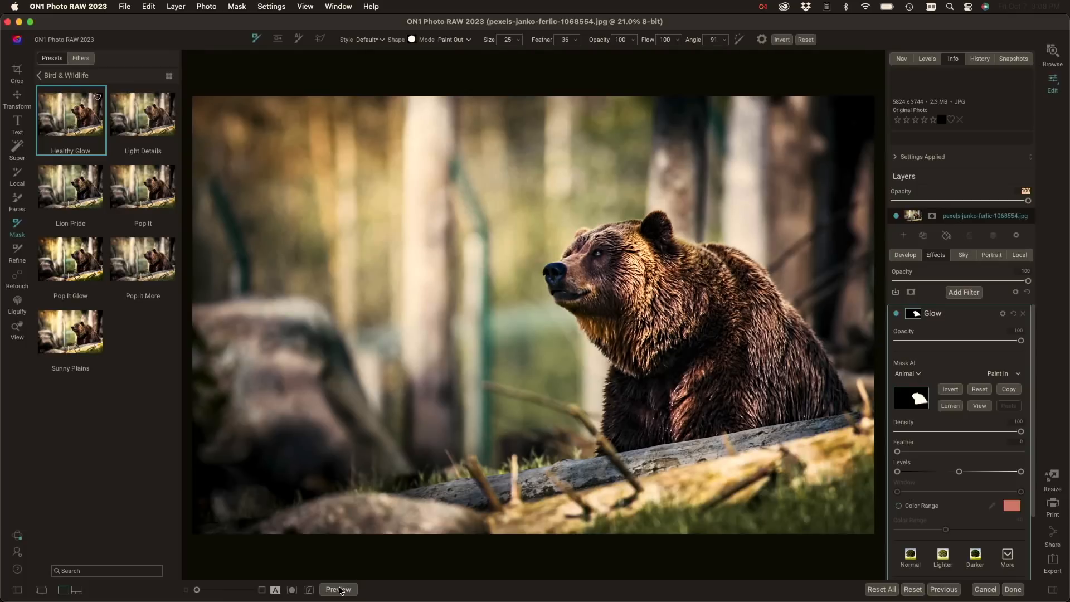
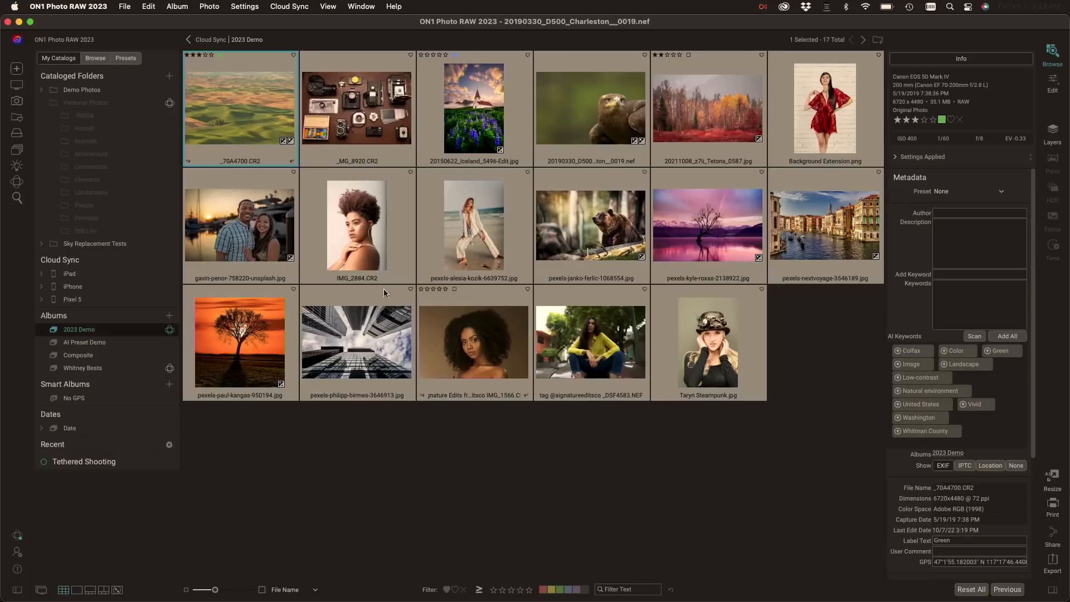
Examine the AI keywords suggested for the couple, skyscraper, steampunk portrait and bear photos
{"action": "left_click", "coordinate": [233, 235]}
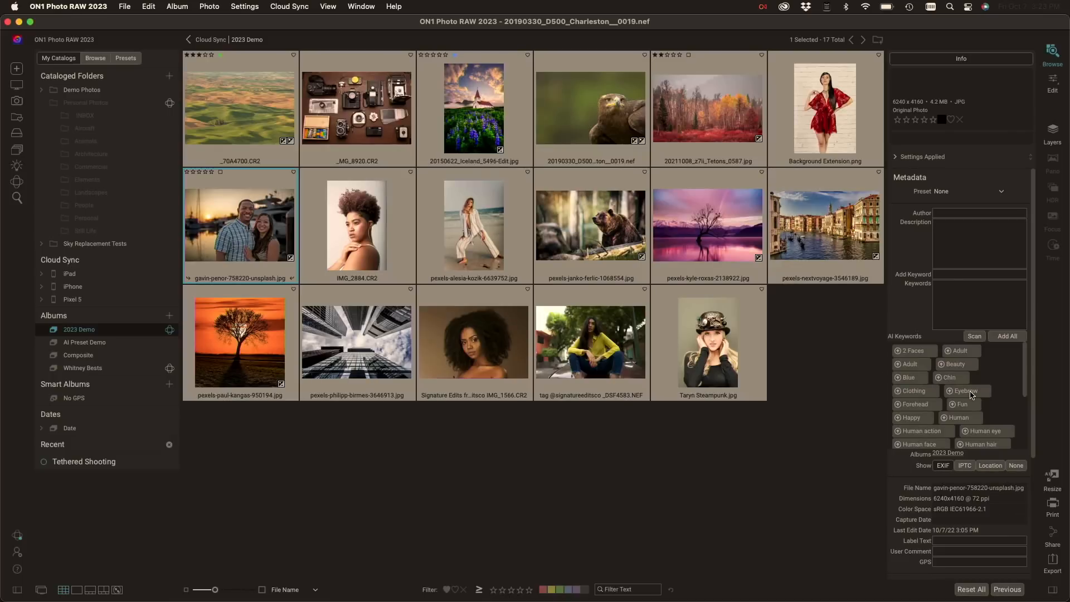
{"action": "scroll", "coordinate": [965, 396], "scroll_direction": "down", "scroll_amount": 2}
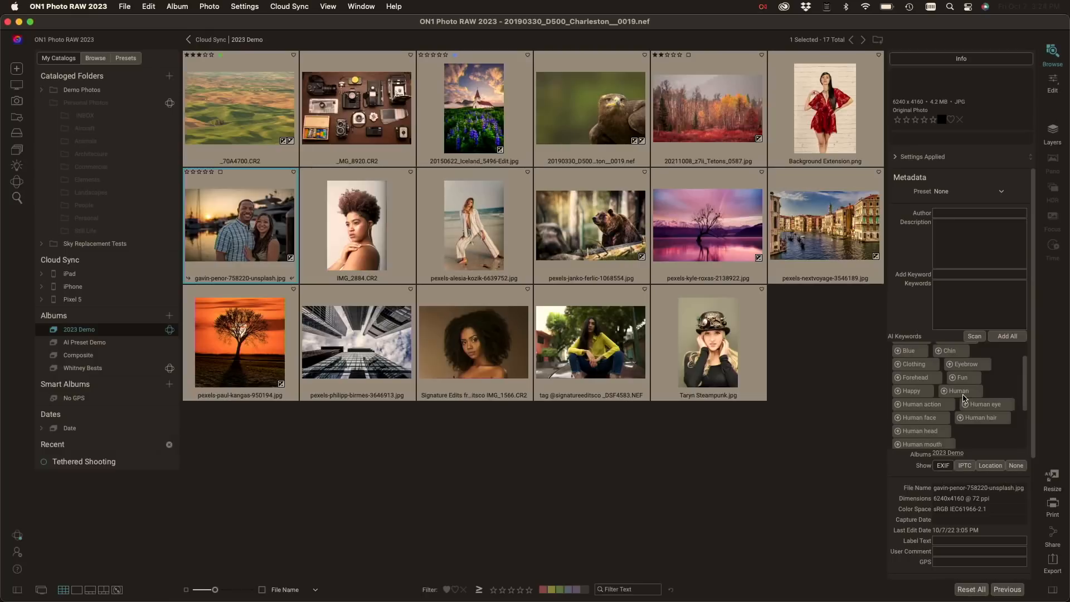
{"action": "scroll", "coordinate": [964, 397], "scroll_direction": "down", "scroll_amount": 1}
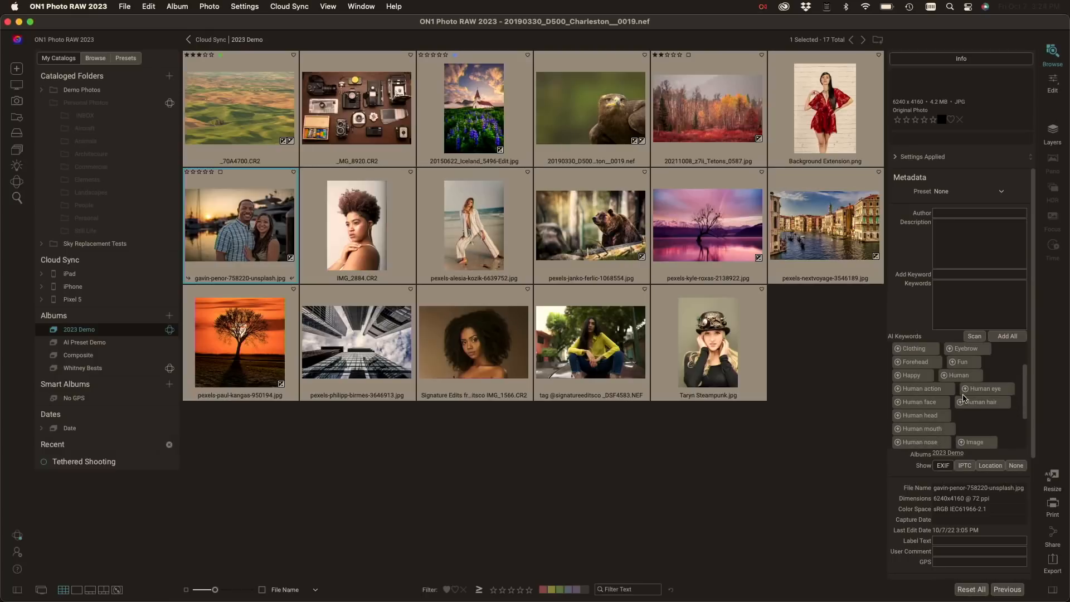
{"action": "left_click", "coordinate": [317, 345]}
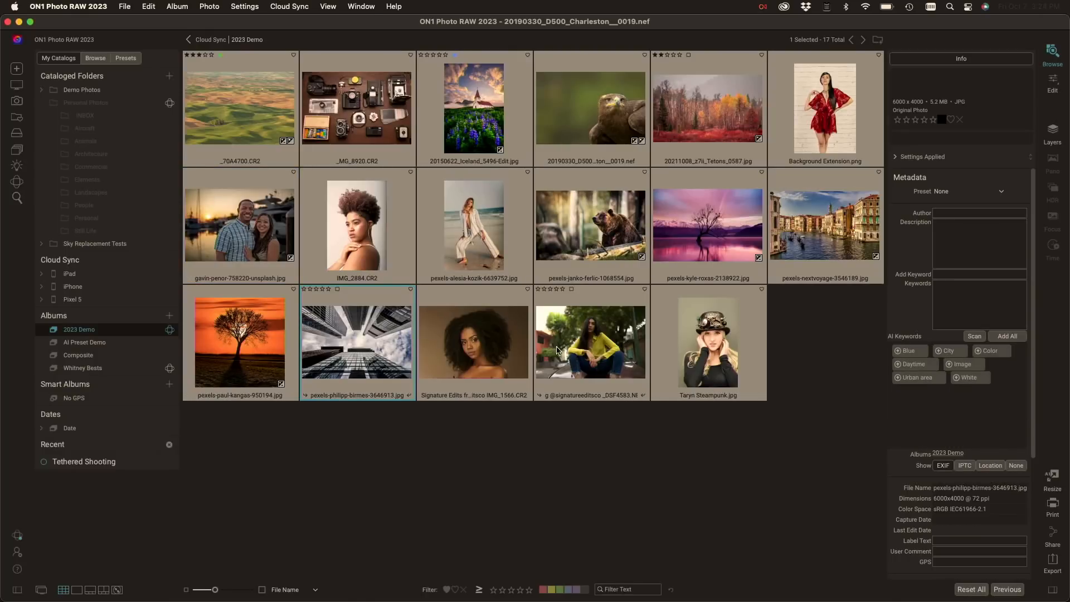
{"action": "left_click", "coordinate": [706, 357]}
{"action": "left_click", "coordinate": [615, 240]}
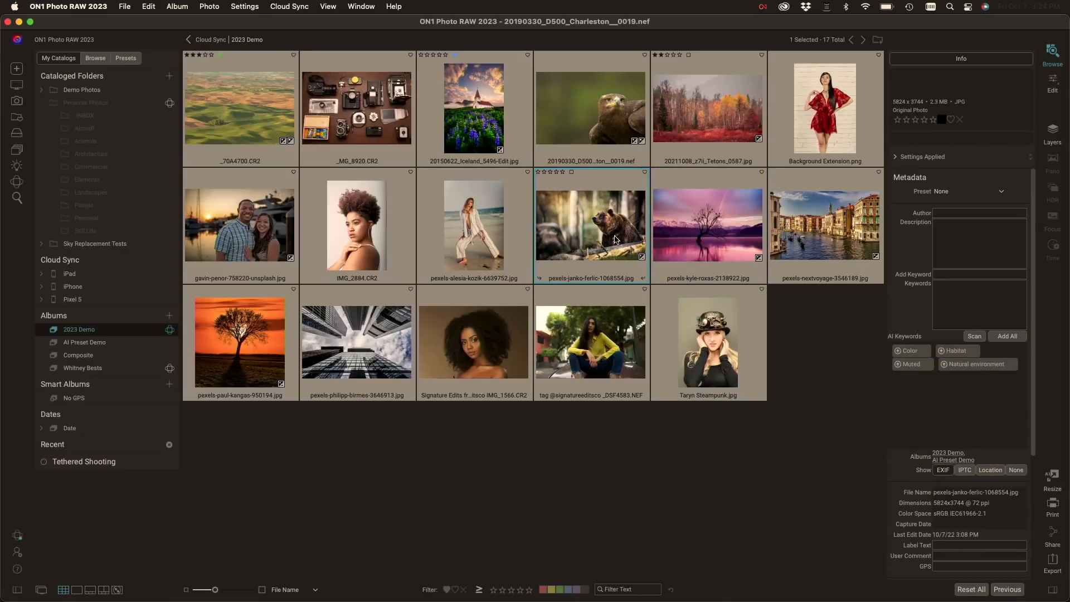
Check the AI keywords of the canal and couple photos and review the Keyword AI scanning preferences
{"action": "left_click", "coordinate": [839, 237]}
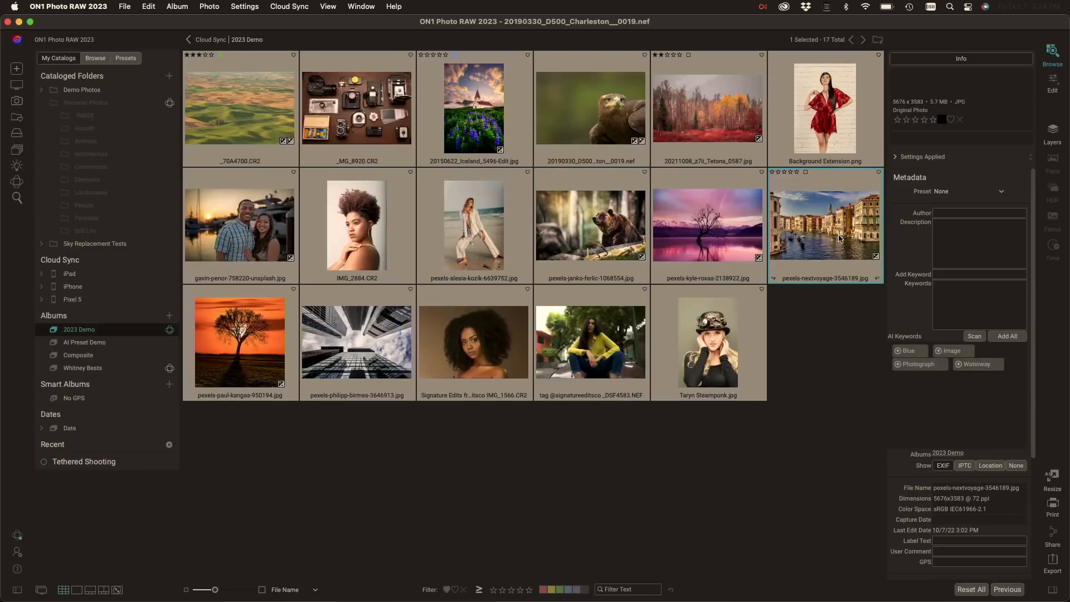
{"action": "left_click", "coordinate": [244, 227]}
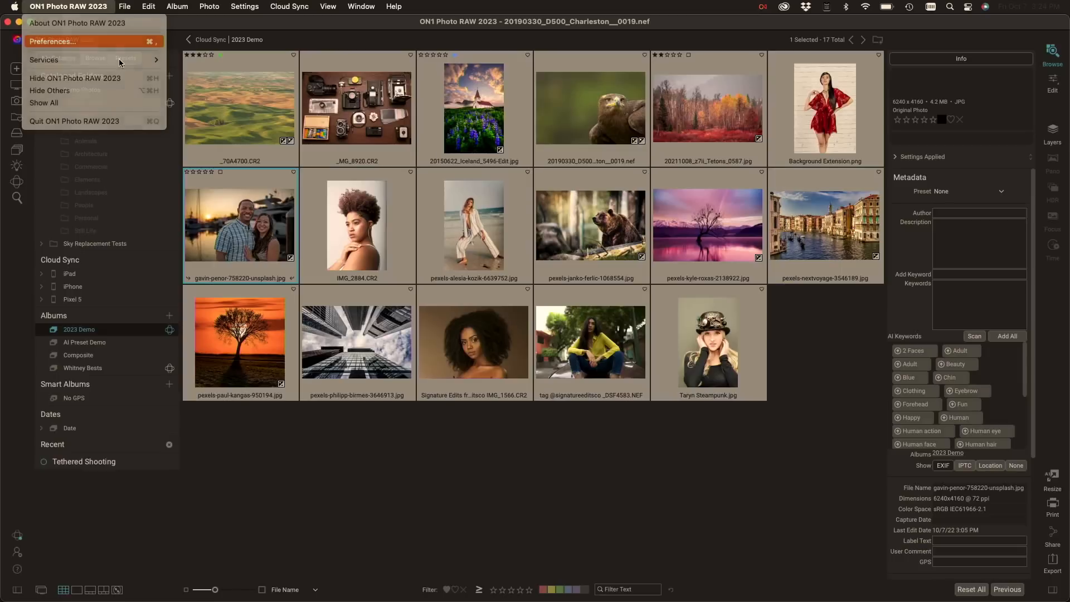
{"action": "left_click", "coordinate": [56, 38]}
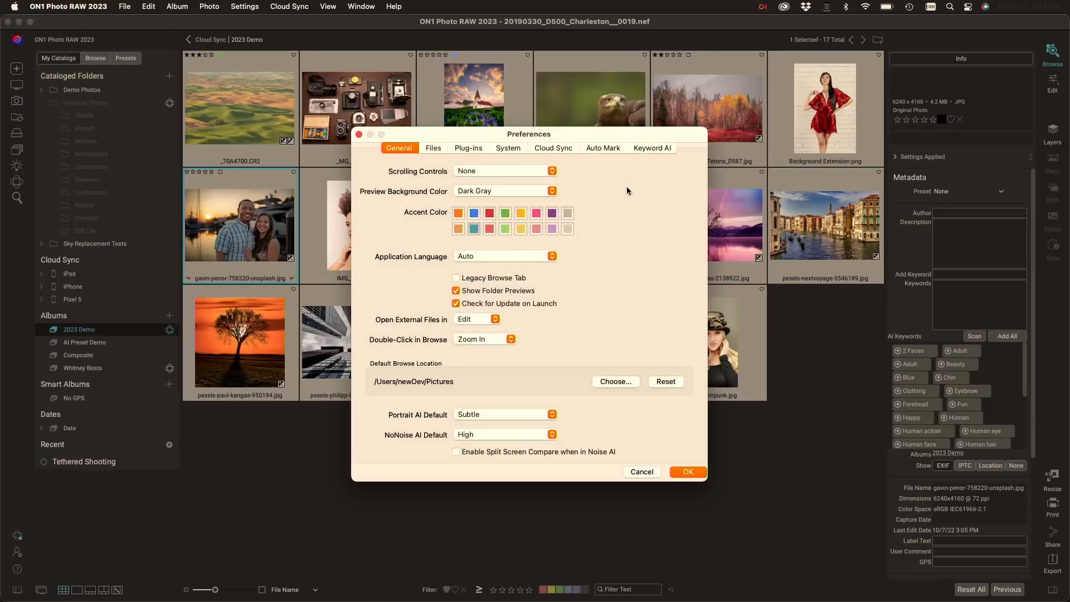
{"action": "left_click", "coordinate": [650, 148]}
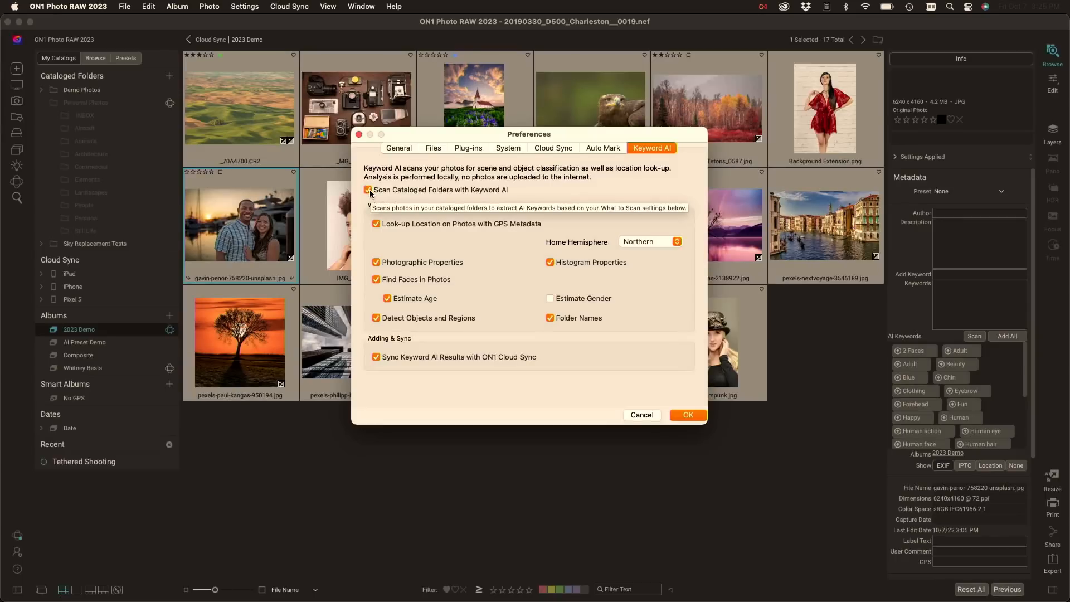
{"action": "left_click", "coordinate": [688, 414]}
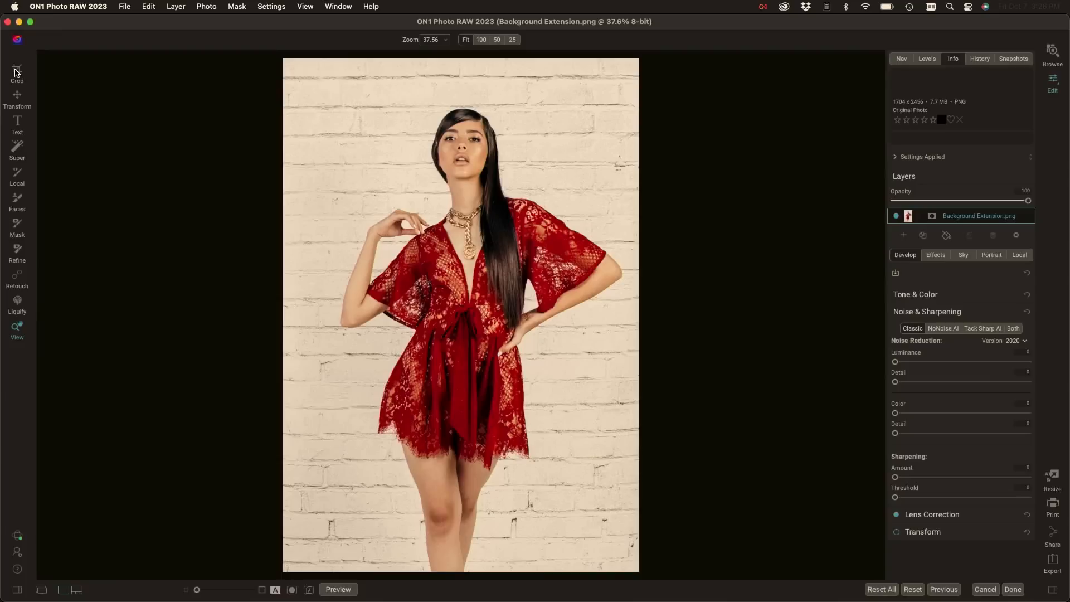
Start cropping the red-dress portrait at the 4x5 (8x10) ratio and shift the photo slightly upward within the crop frame
{"action": "left_click", "coordinate": [15, 70]}
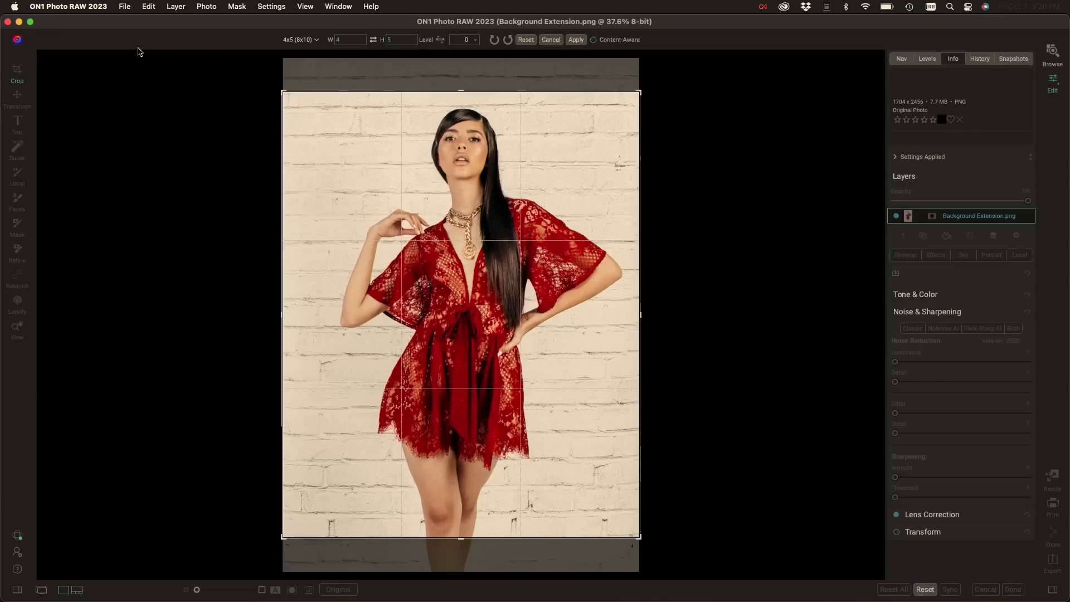
{"action": "left_click", "coordinate": [317, 39]}
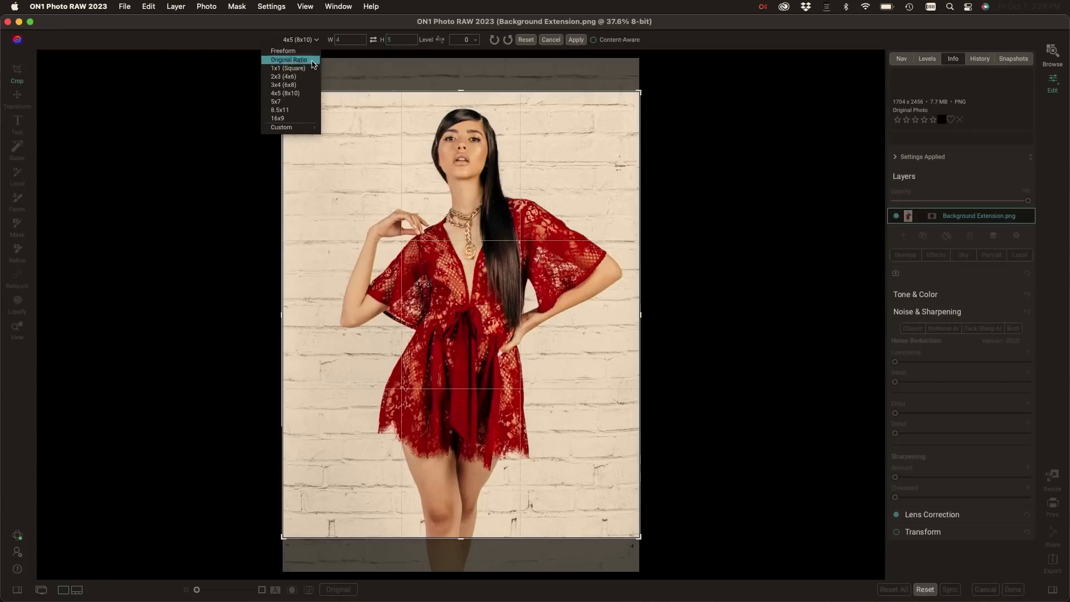
{"action": "left_click", "coordinate": [303, 97]}
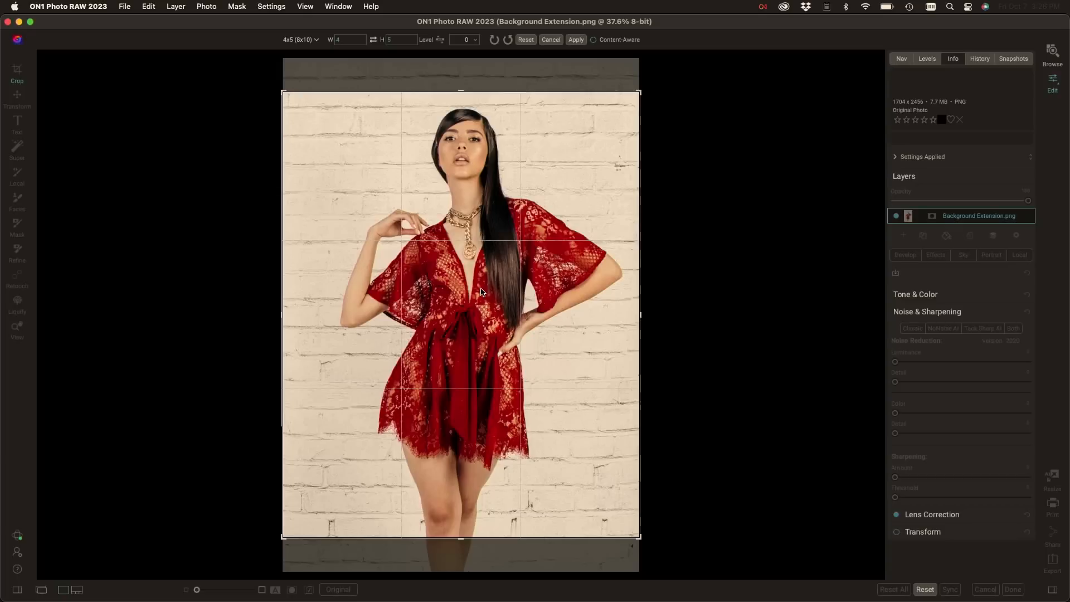
{"action": "mouse_move", "coordinate": [484, 287]}
{"action": "left_mouse_down"}
{"action": "mouse_move", "coordinate": [493, 223]}
{"action": "mouse_move", "coordinate": [491, 270]}
{"action": "left_mouse_up"}
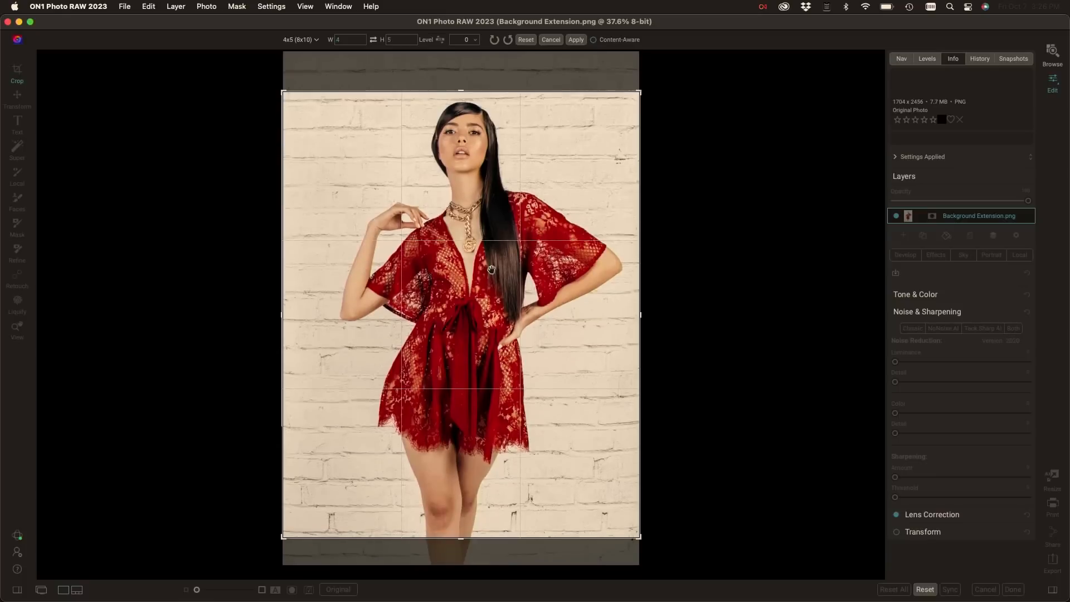
Extend the portrait's crop frame beyond both sides of the photo with Content-Aware enabled, center the subject and apply the crop
{"action": "left_click", "coordinate": [594, 40]}
{"action": "left_click_drag", "start_coordinate": [640, 313], "coordinate": [658, 317]}
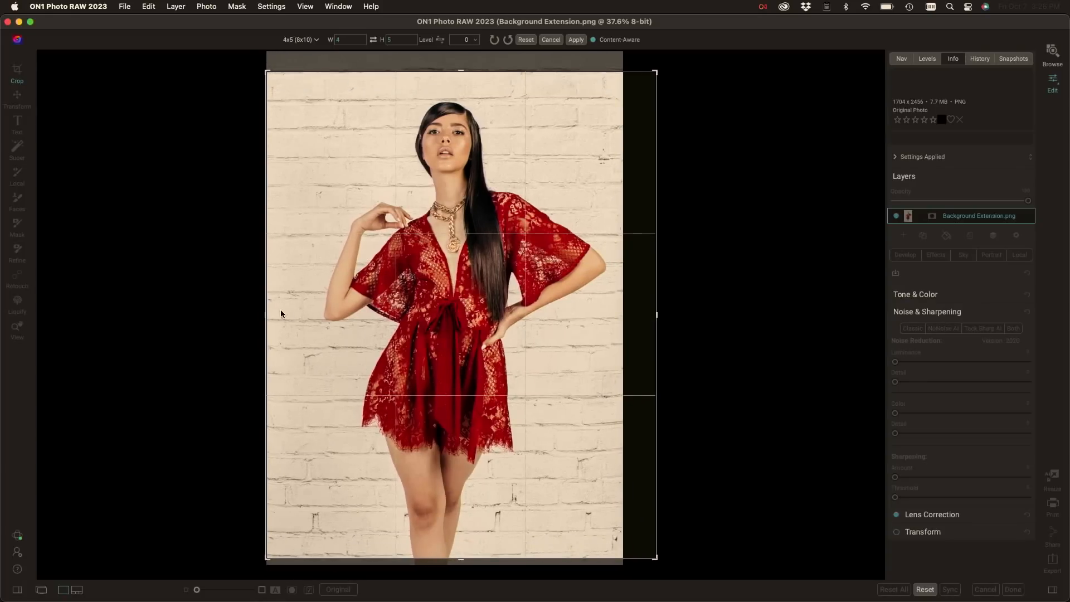
{"action": "left_click_drag", "start_coordinate": [268, 315], "coordinate": [253, 318]}
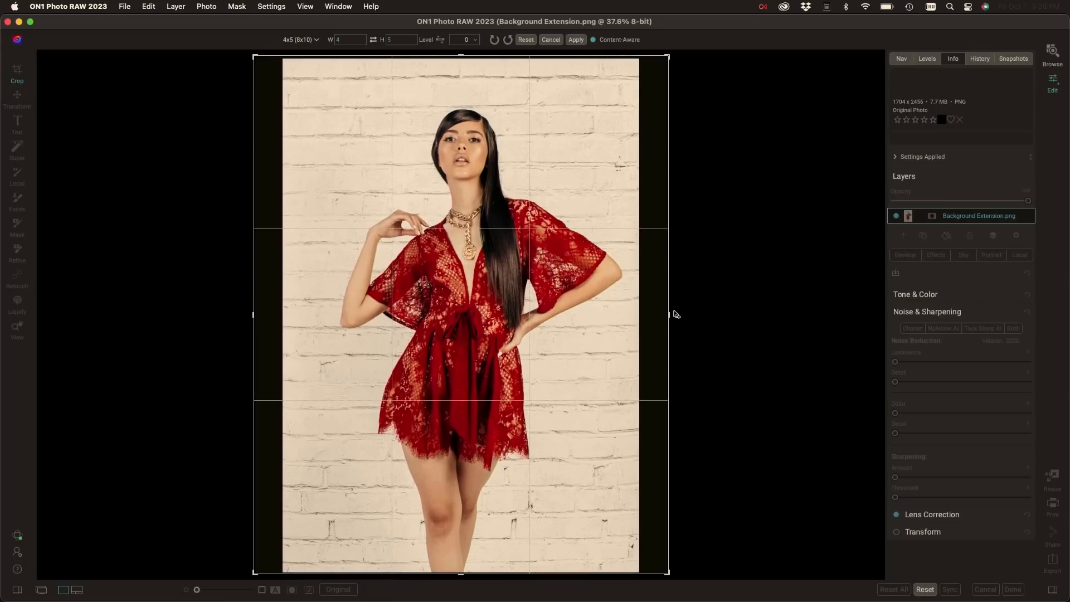
{"action": "left_click_drag", "start_coordinate": [669, 313], "coordinate": [662, 316]}
{"action": "left_click_drag", "start_coordinate": [366, 302], "coordinate": [358, 297]}
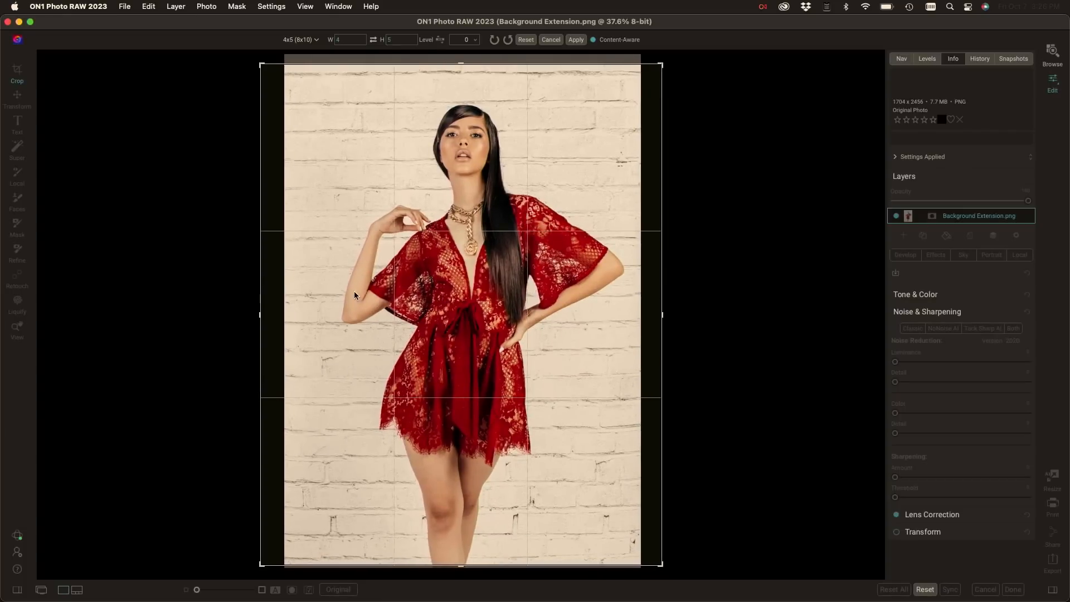
{"action": "left_click", "coordinate": [576, 39]}
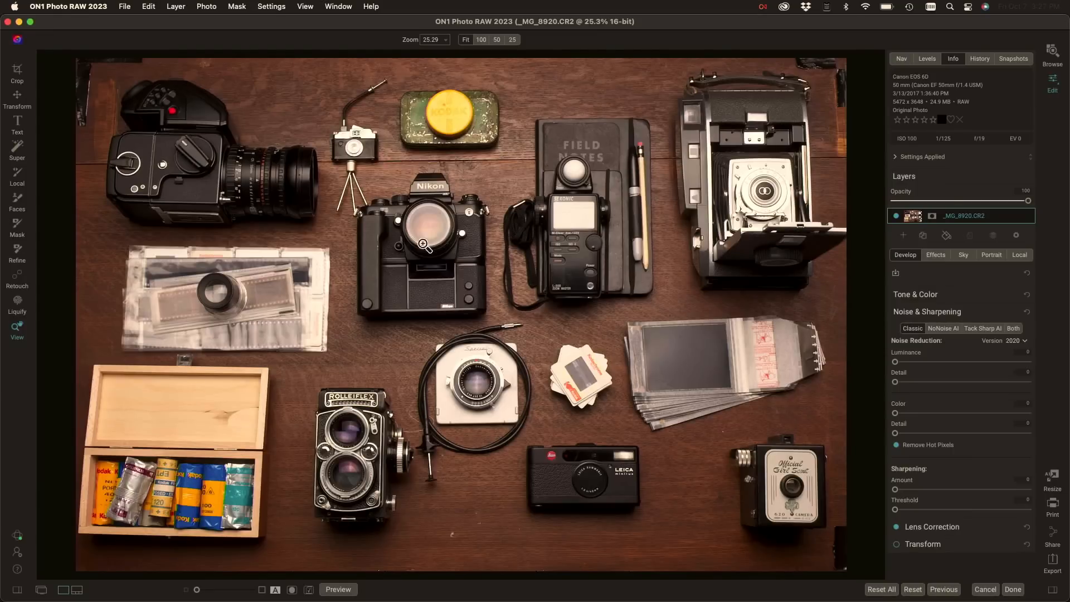
Try a Vertical perspective transform of -32 on the vintage camera photo and reset it
{"action": "left_click", "coordinate": [918, 544]}
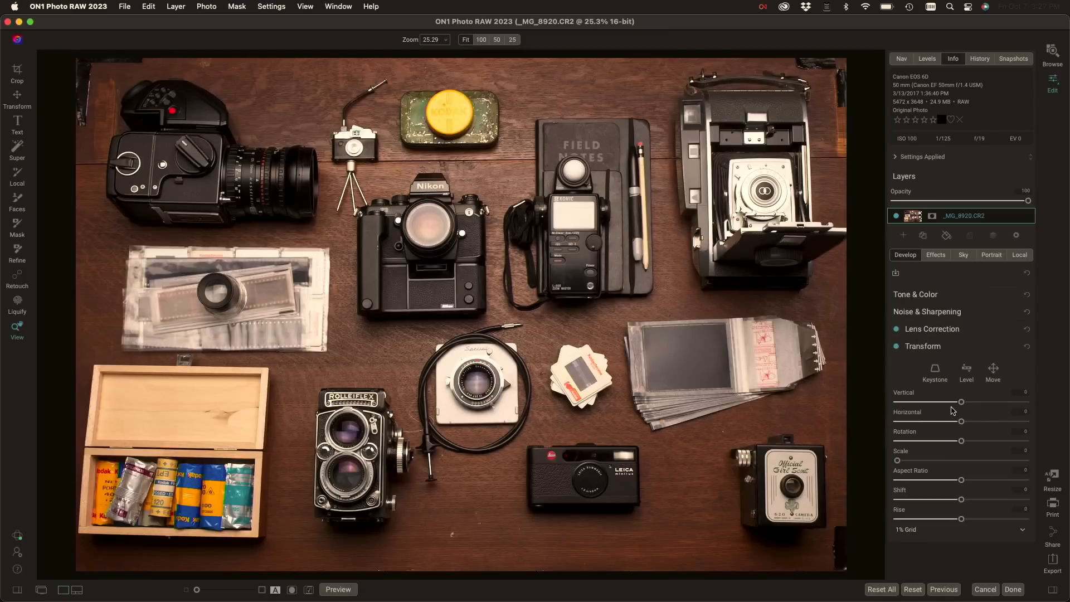
{"action": "left_click_drag", "start_coordinate": [961, 402], "coordinate": [941, 406]}
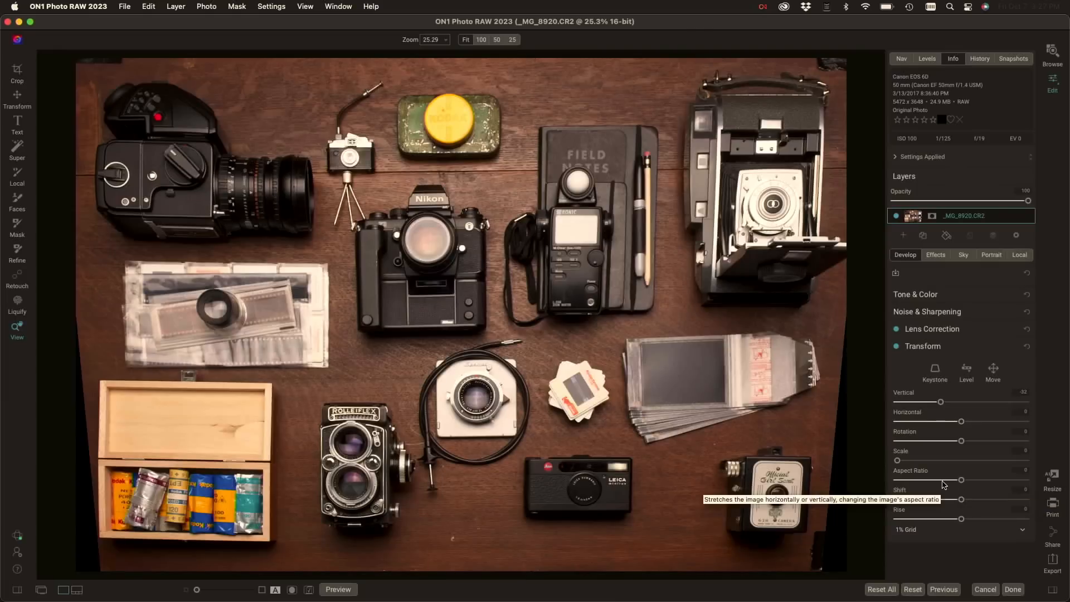
{"action": "double_click", "coordinate": [907, 397]}
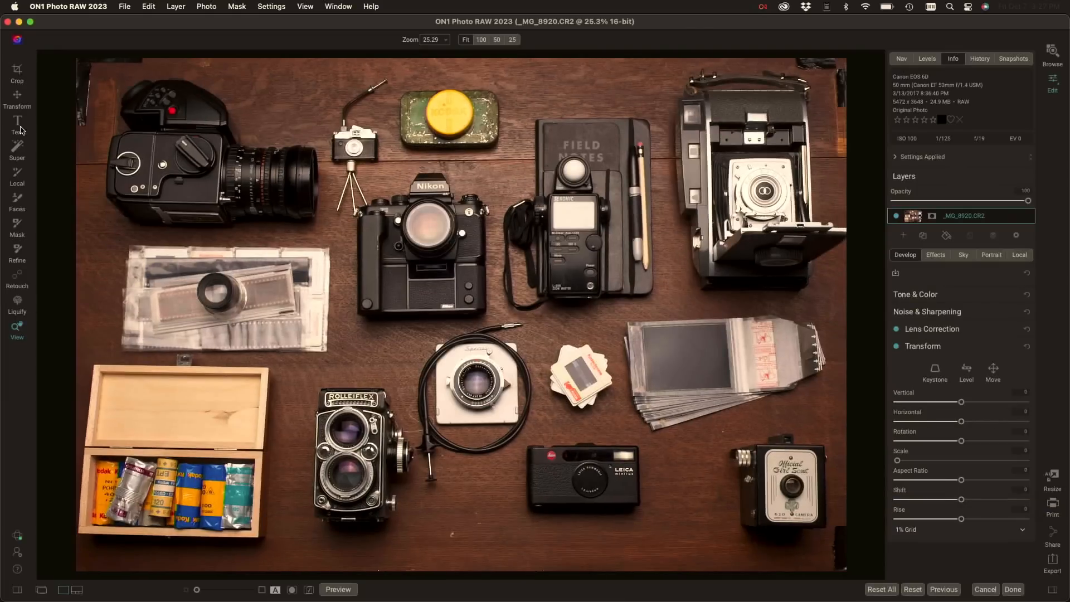
Start a Freeform crop of the vintage camera photo and reset the crop frame to the full image
{"action": "left_click", "coordinate": [16, 80]}
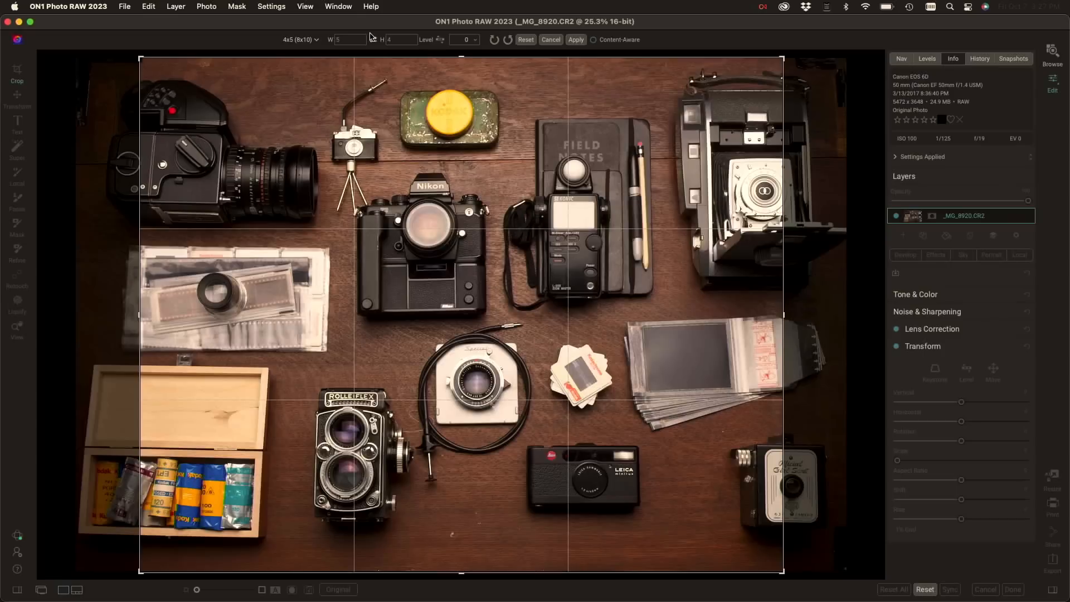
{"action": "left_click", "coordinate": [315, 40]}
{"action": "left_click", "coordinate": [312, 52]}
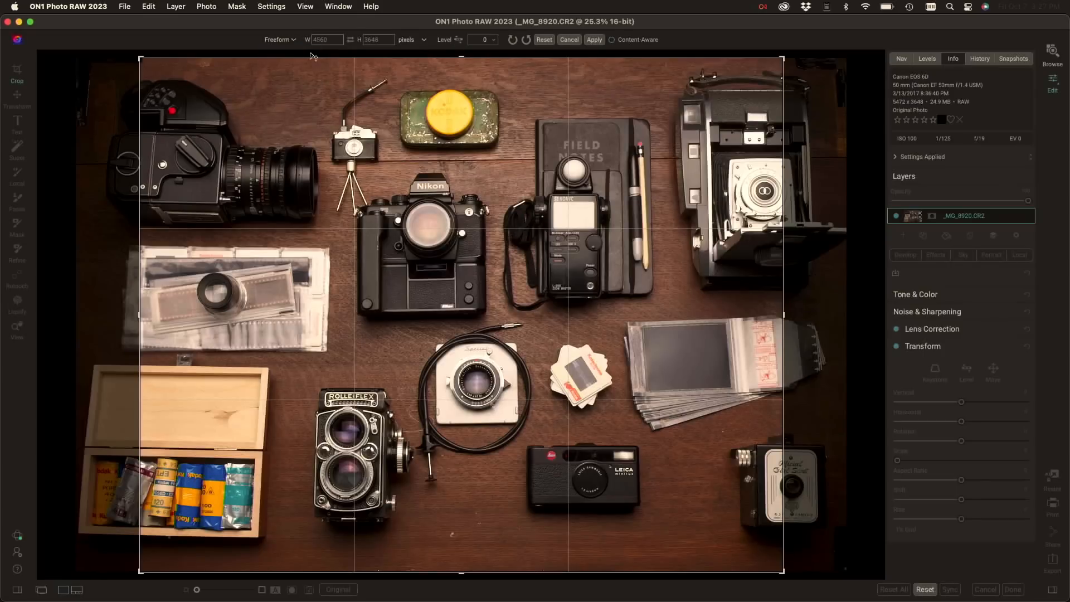
{"action": "left_click", "coordinate": [545, 40]}
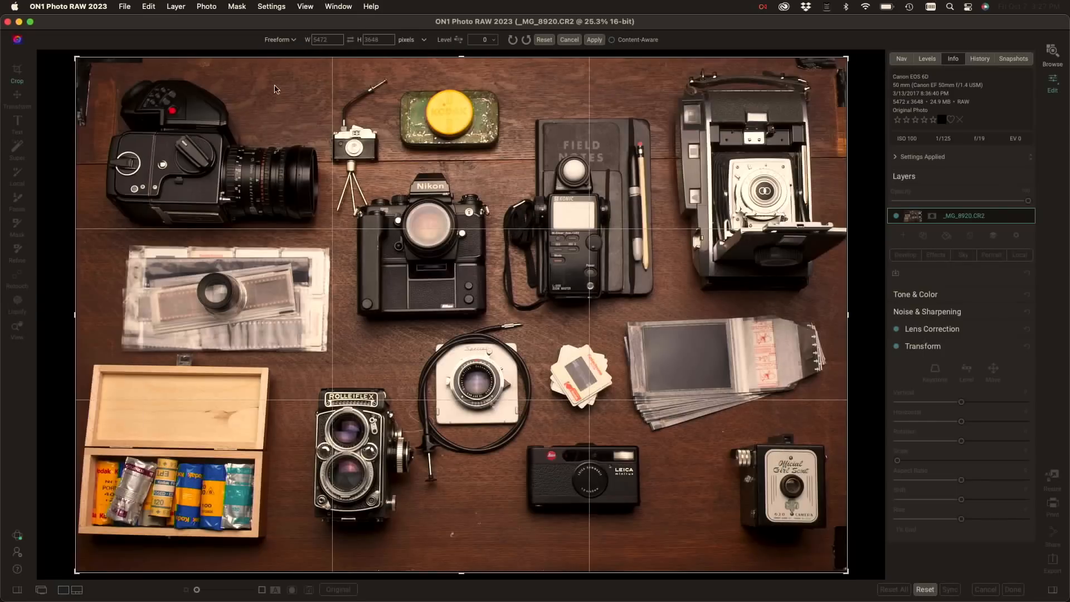
Enable Content-Aware, expand the crop frame beyond all edges of the camera photo to 6096 x 4128 pixels, and apply it
{"action": "key", "text": "super+minus"}
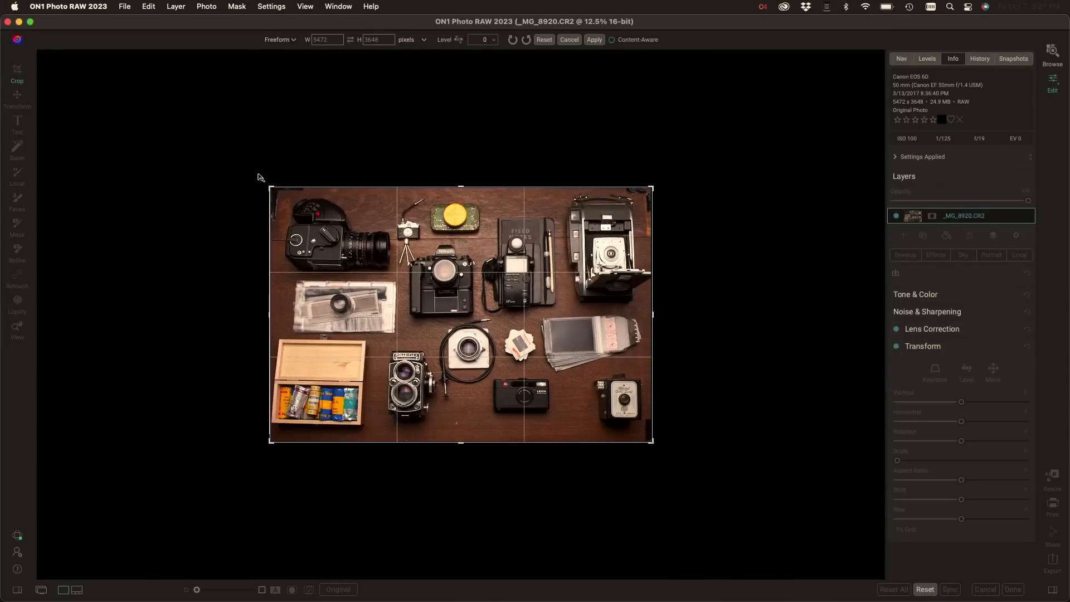
{"action": "left_click", "coordinate": [613, 41]}
{"action": "left_click_drag", "start_coordinate": [282, 193], "coordinate": [264, 179]}
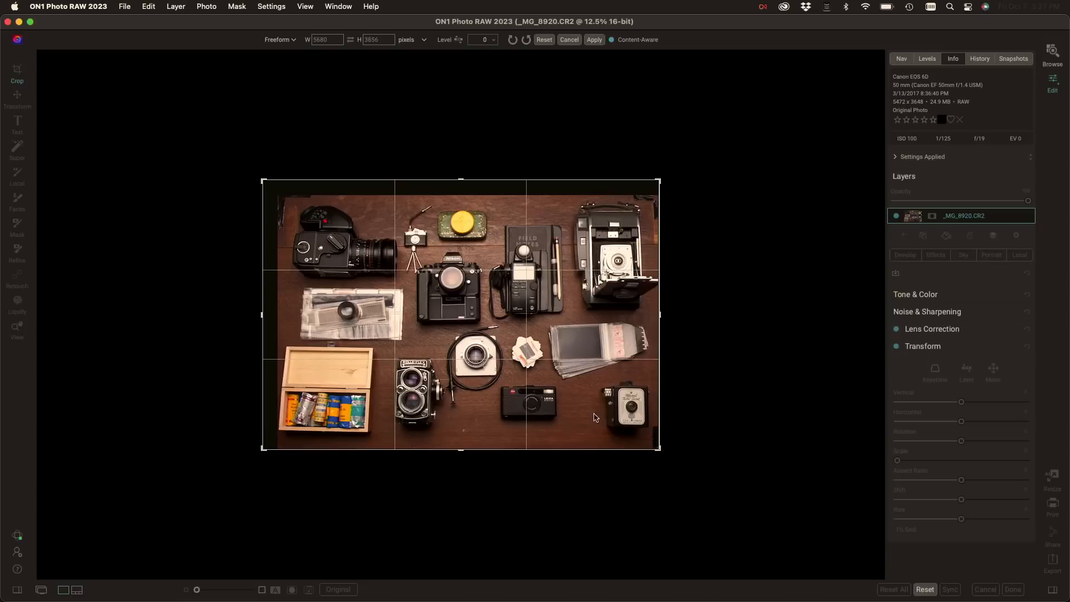
{"action": "left_click_drag", "start_coordinate": [659, 449], "coordinate": [667, 461]}
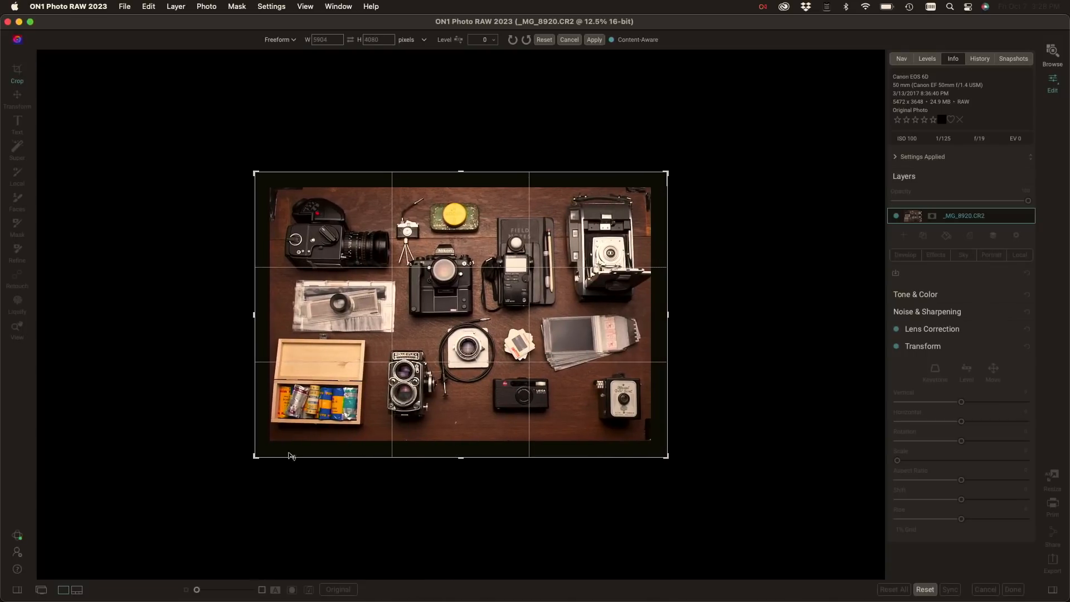
{"action": "left_click_drag", "start_coordinate": [259, 459], "coordinate": [254, 460]}
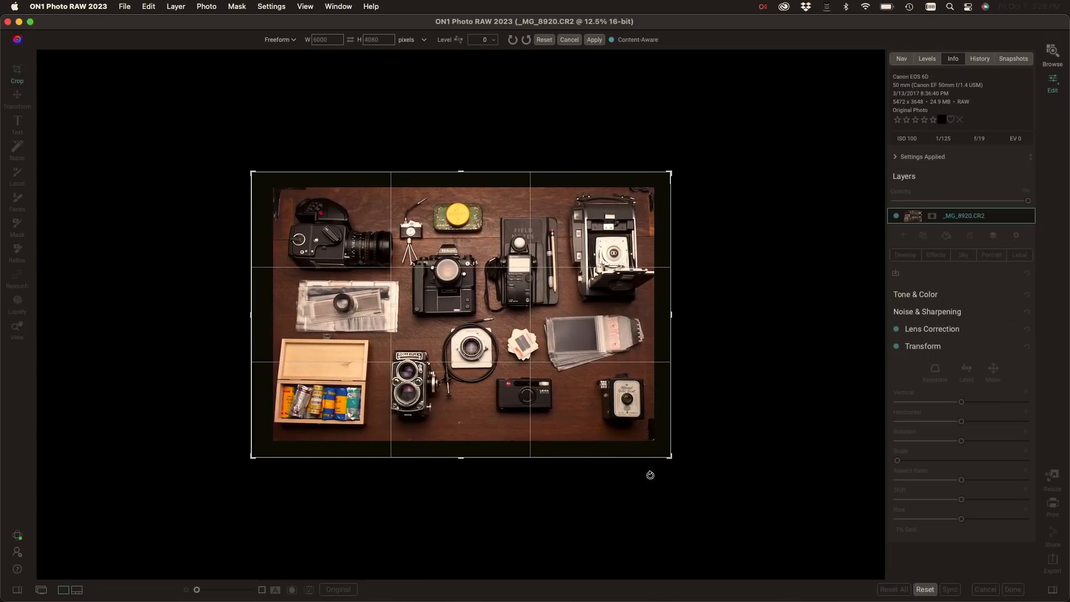
{"action": "left_click_drag", "start_coordinate": [672, 458], "coordinate": [673, 462]}
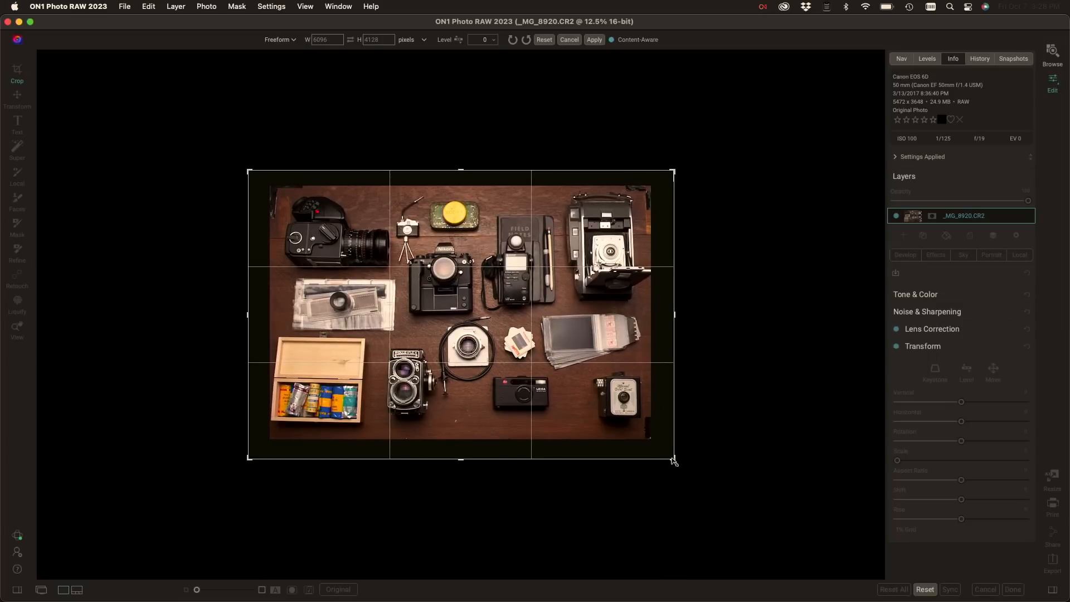
{"action": "left_click", "coordinate": [595, 39]}
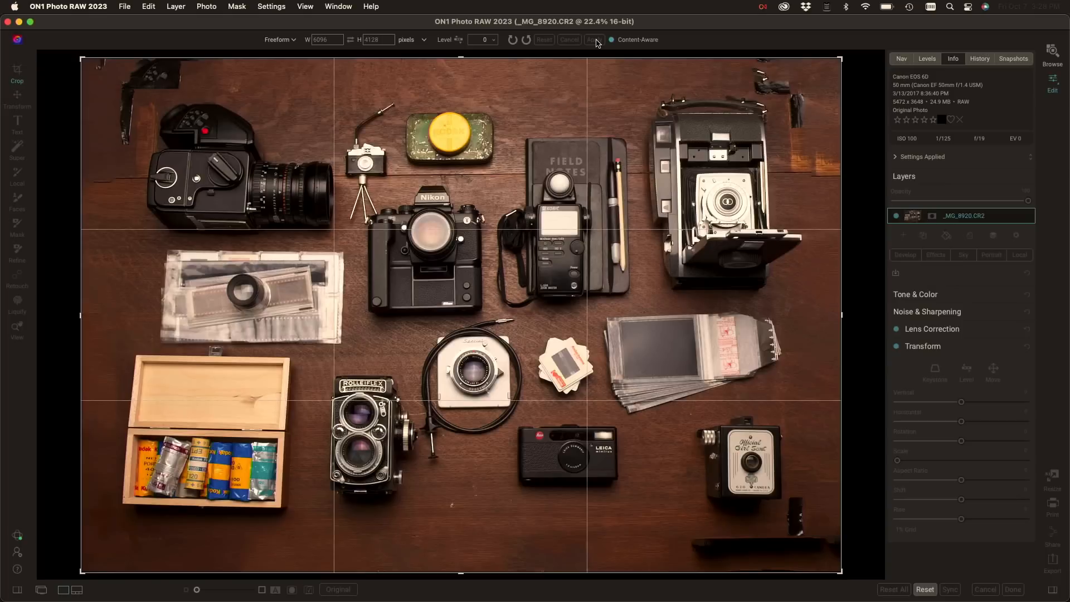
{"action": "left_click", "coordinate": [595, 40]}
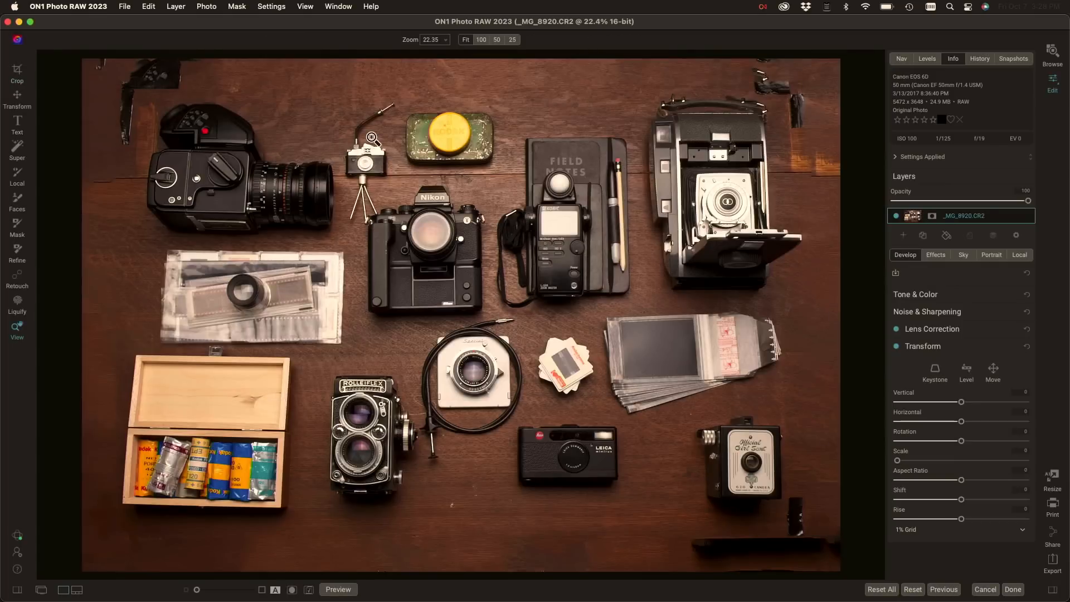
Retouch away the black tape marks in the upper corners and lower-right corner of the camera photo
{"action": "left_click", "coordinate": [11, 287]}
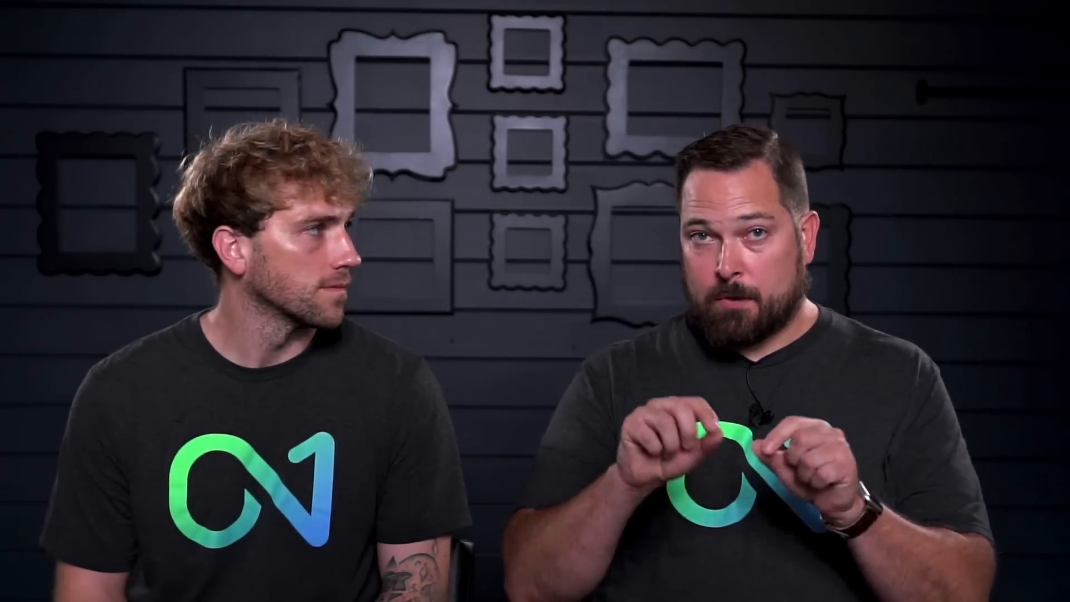
{"action": "mouse_move", "coordinate": [123, 141]}
{"action": "left_mouse_down"}
{"action": "mouse_move", "coordinate": [143, 77]}
{"action": "mouse_move", "coordinate": [179, 75]}
{"action": "mouse_move", "coordinate": [105, 64]}
{"action": "left_mouse_up"}
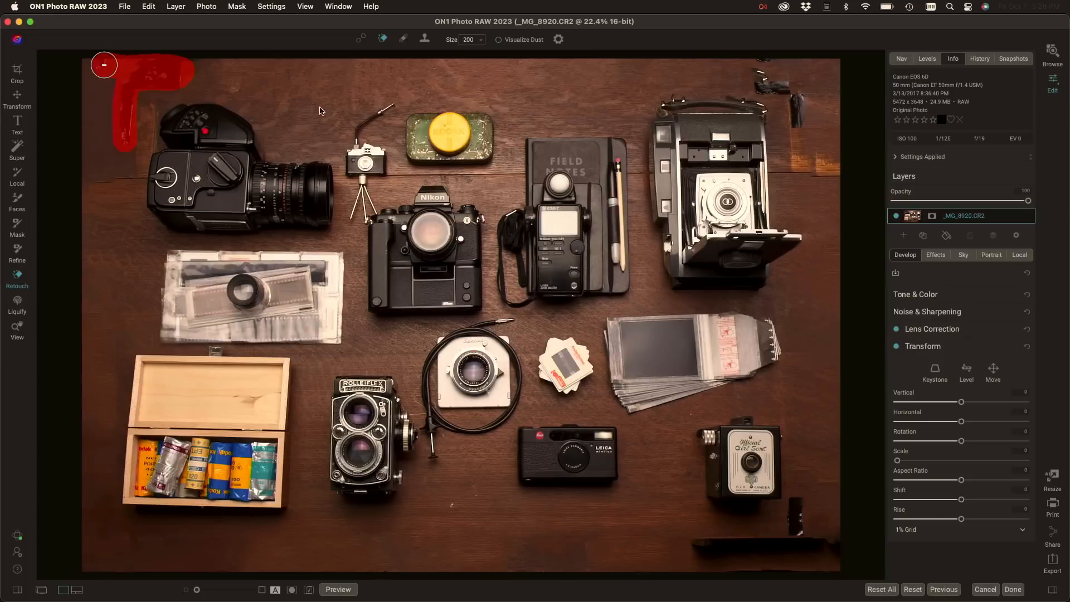
{"action": "mouse_move", "coordinate": [765, 76]}
{"action": "left_mouse_down"}
{"action": "mouse_move", "coordinate": [765, 64]}
{"action": "mouse_move", "coordinate": [798, 123]}
{"action": "mouse_move", "coordinate": [795, 103]}
{"action": "mouse_move", "coordinate": [761, 83]}
{"action": "left_mouse_up"}
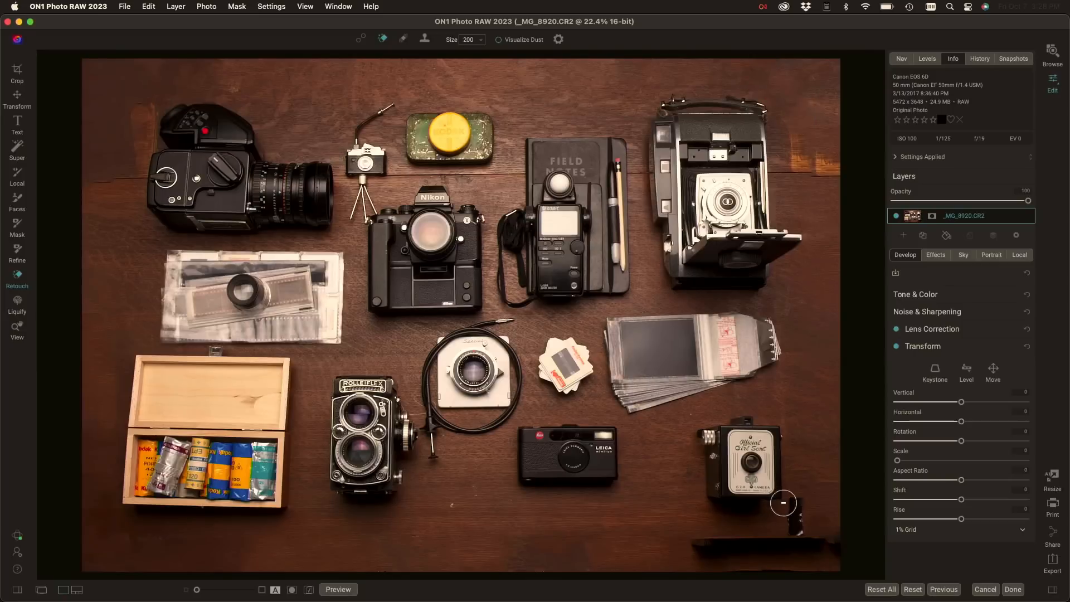
{"action": "mouse_move", "coordinate": [797, 499]}
{"action": "left_mouse_down"}
{"action": "mouse_move", "coordinate": [789, 543]}
{"action": "mouse_move", "coordinate": [700, 545]}
{"action": "mouse_move", "coordinate": [843, 545]}
{"action": "mouse_move", "coordinate": [713, 562]}
{"action": "mouse_move", "coordinate": [843, 567]}
{"action": "mouse_move", "coordinate": [696, 558]}
{"action": "left_mouse_up"}
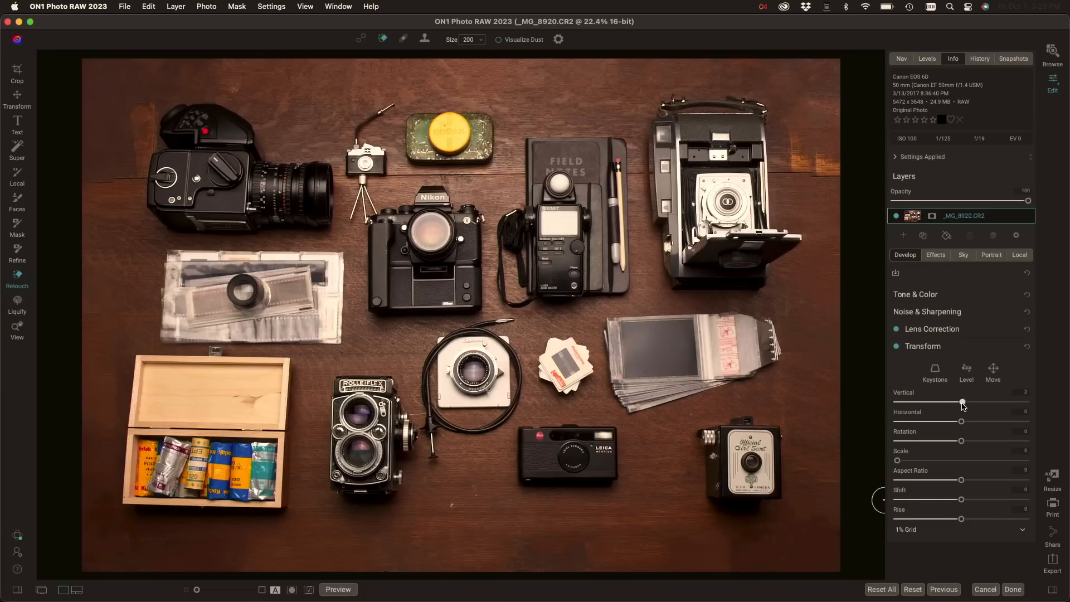
Correct the camera photo's perspective with a Vertical transform of -36 and set Scale to 5 to fill the frame
{"action": "left_click_drag", "start_coordinate": [963, 404], "coordinate": [939, 407]}
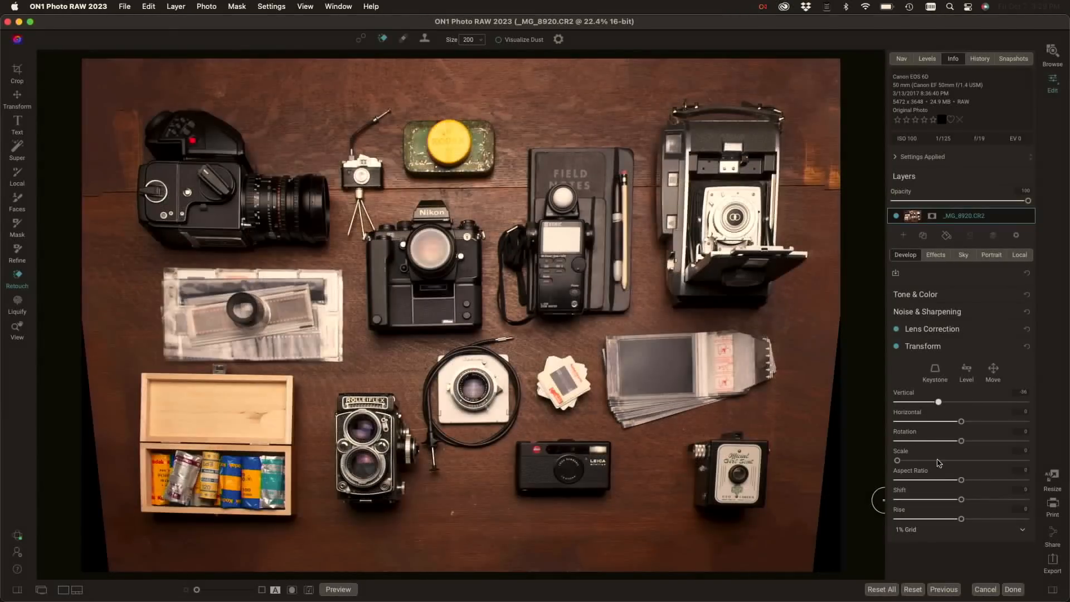
{"action": "left_click_drag", "start_coordinate": [898, 460], "coordinate": [903, 461]}
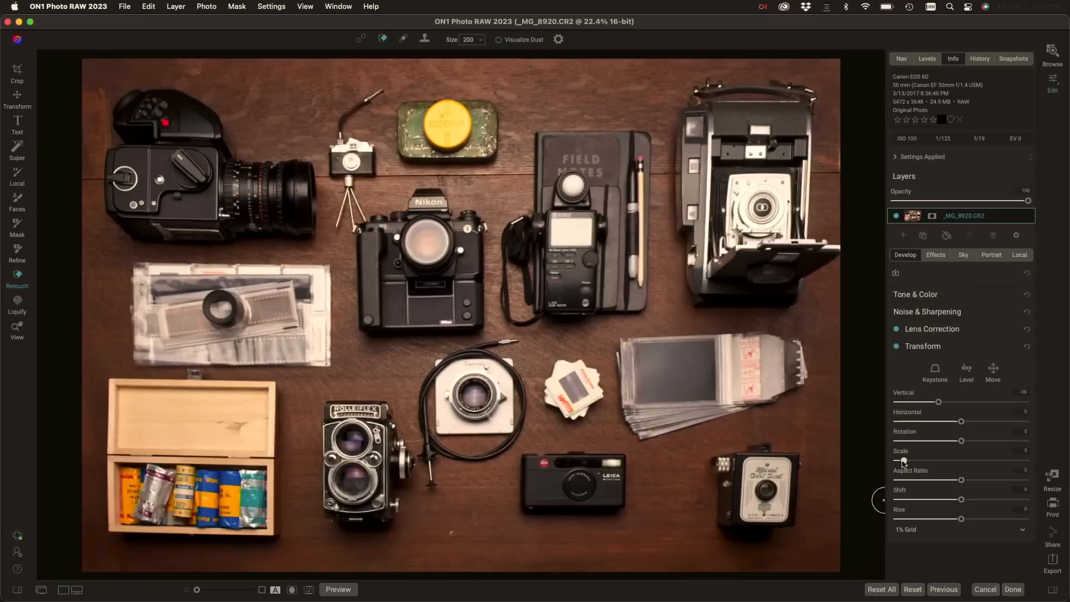
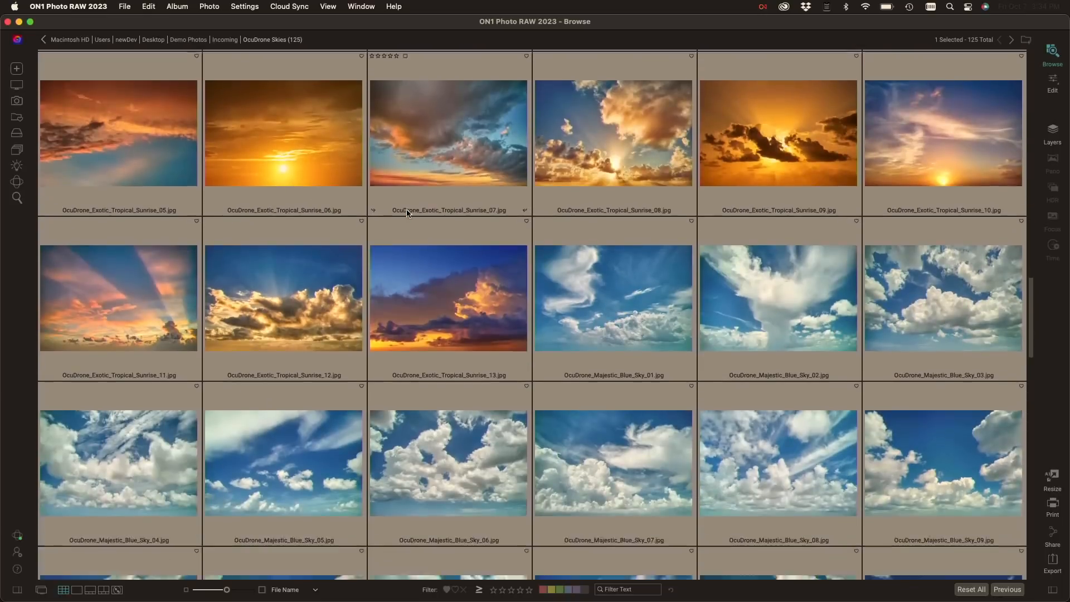
Browse through the sky photos in the OcuDrone Skies folder
{"action": "scroll", "coordinate": [406, 212], "scroll_direction": "down", "scroll_amount": 2}
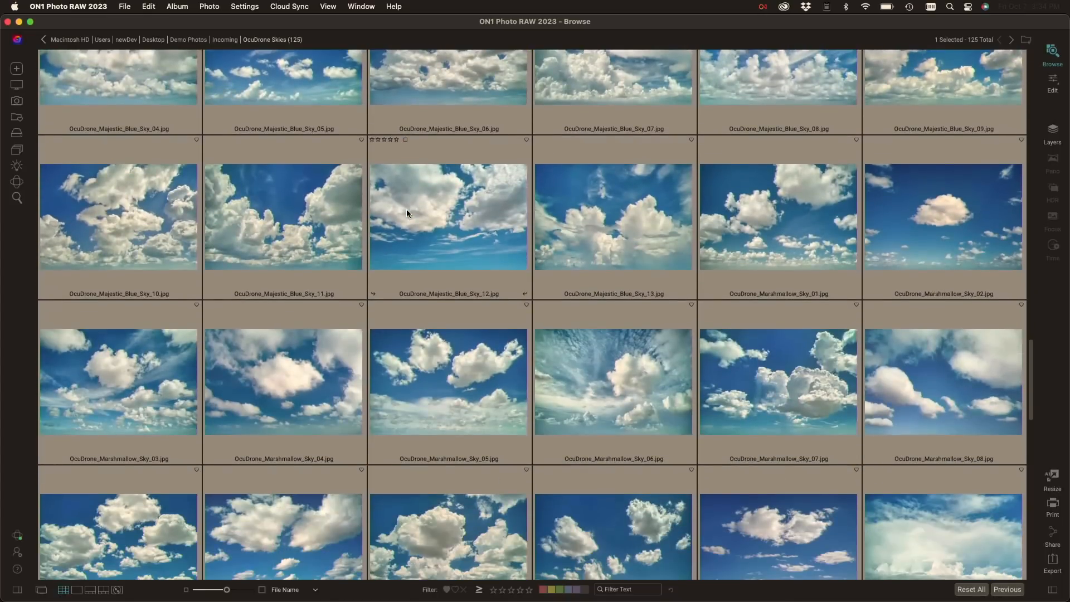
{"action": "scroll", "coordinate": [407, 212], "scroll_direction": "down", "scroll_amount": 8}
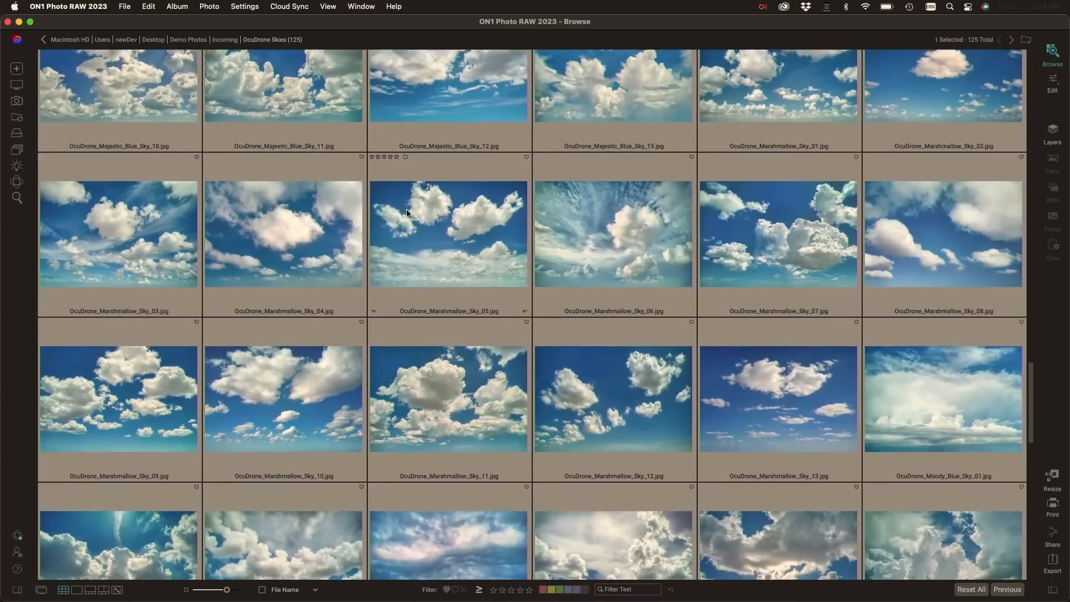
Look through the remaining OcuDrone skies down to the Seriously Stormy and Undeniably Dramatic sets
{"action": "scroll", "coordinate": [406, 212], "scroll_direction": "down", "scroll_amount": 10}
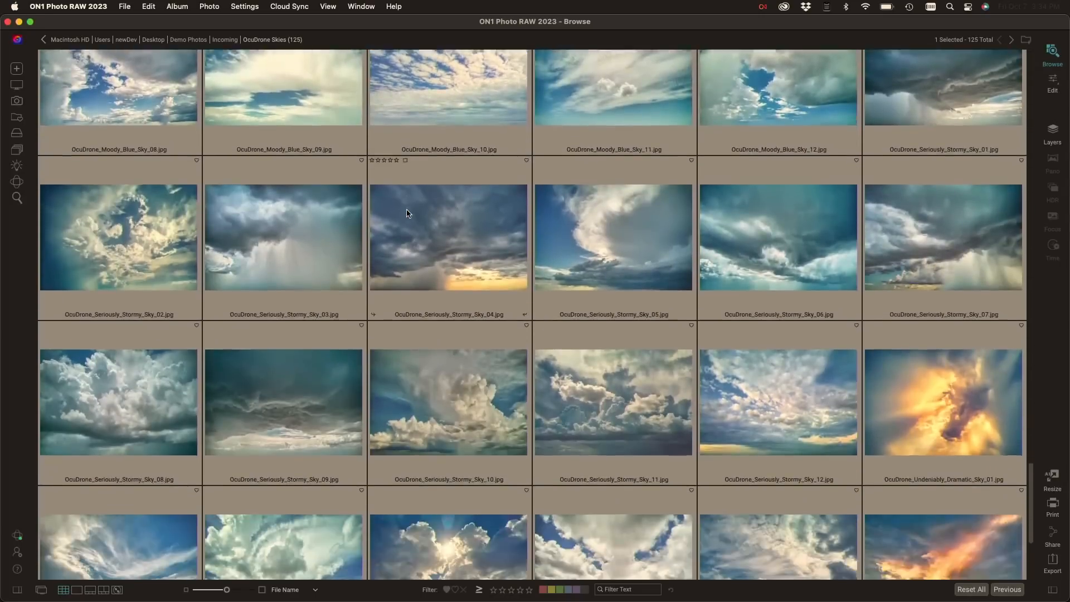
{"action": "scroll", "coordinate": [407, 212], "scroll_direction": "down", "scroll_amount": 3}
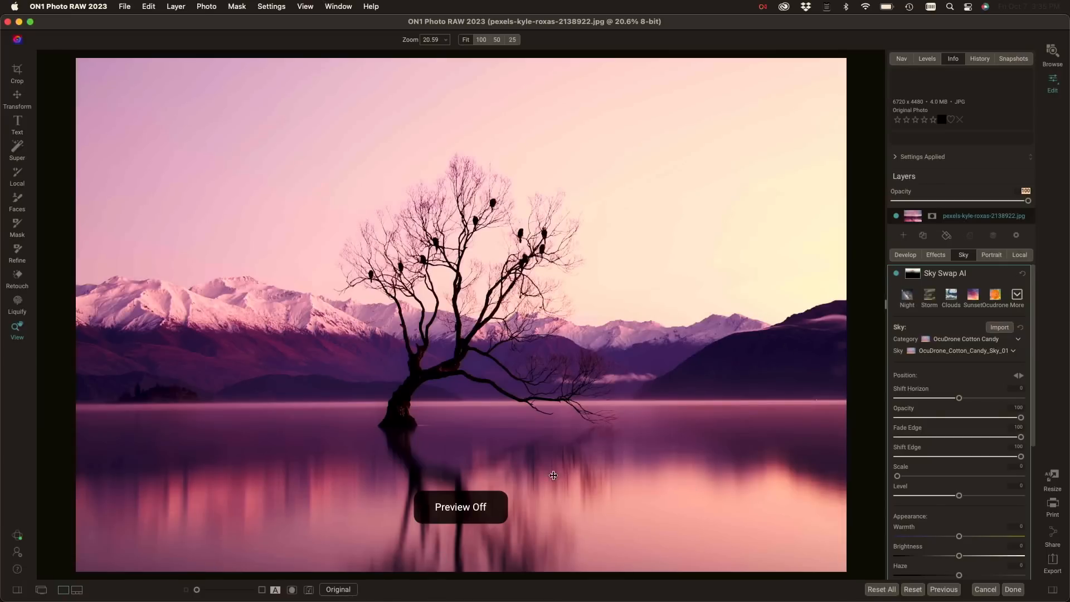
Show the swapped sky on the lake photo, set the reflection's Shift Vertical to -23, and inspect the sky mask
{"action": "left_click", "coordinate": [328, 591]}
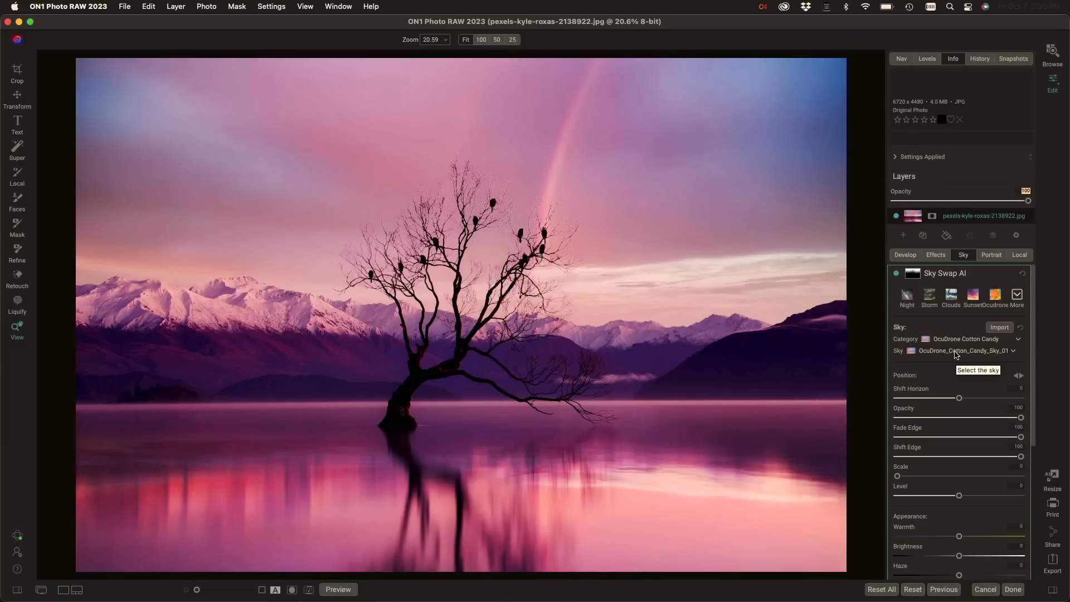
{"action": "scroll", "coordinate": [940, 520], "scroll_direction": "down", "scroll_amount": 5}
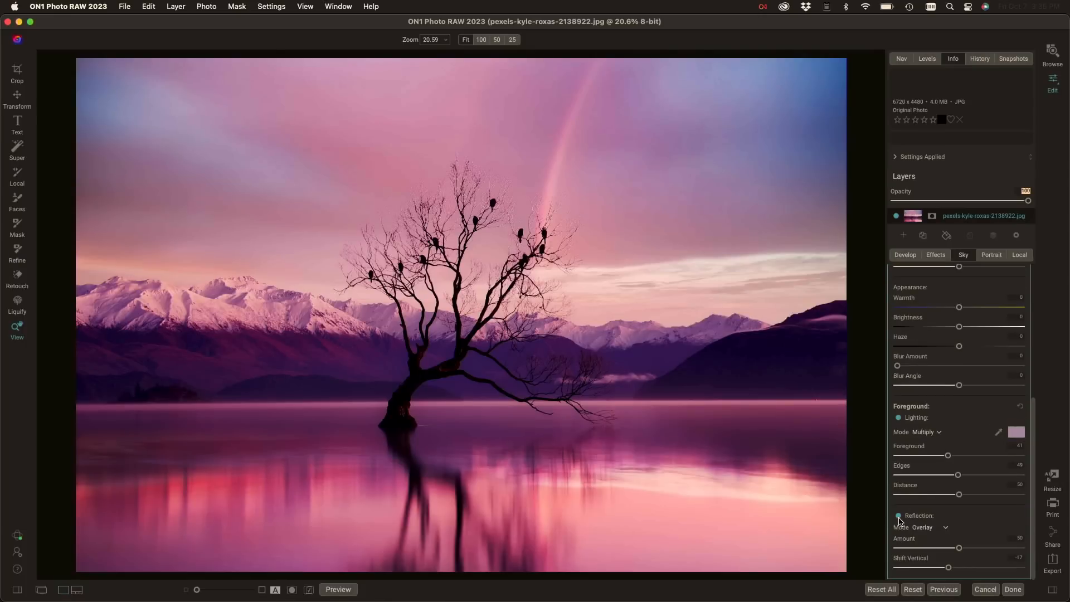
{"action": "left_click_drag", "start_coordinate": [949, 568], "coordinate": [945, 567]}
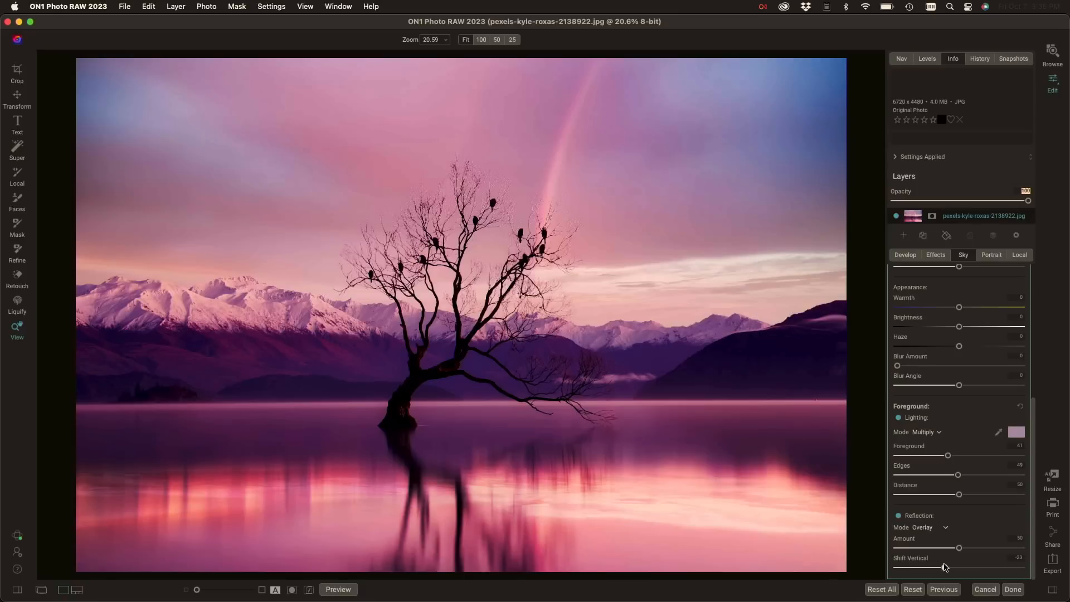
{"action": "scroll", "coordinate": [944, 553], "scroll_direction": "up", "scroll_amount": 10}
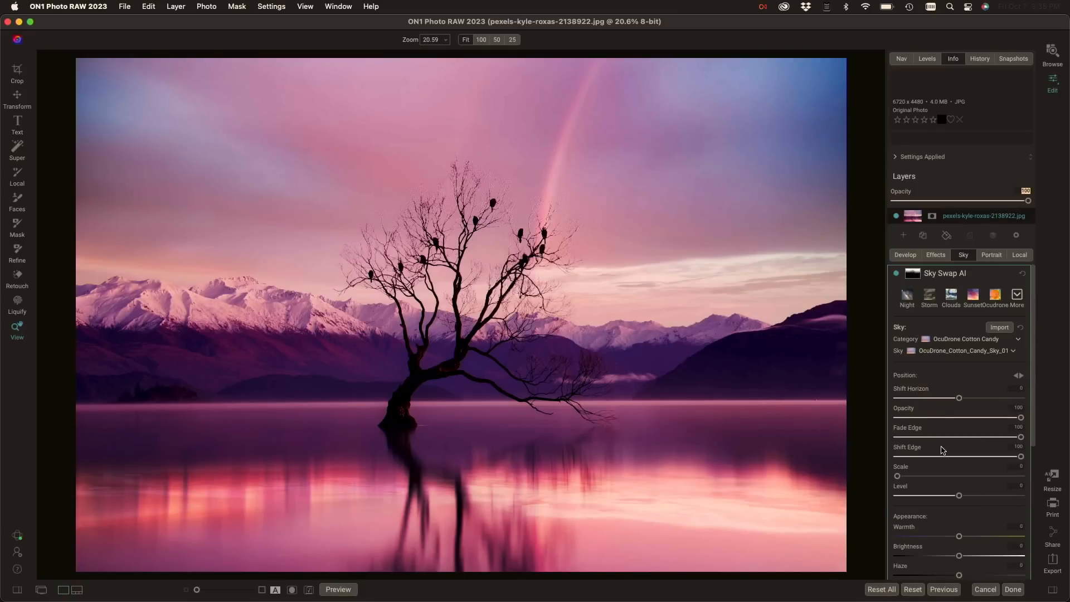
{"action": "key", "text": "super+m"}
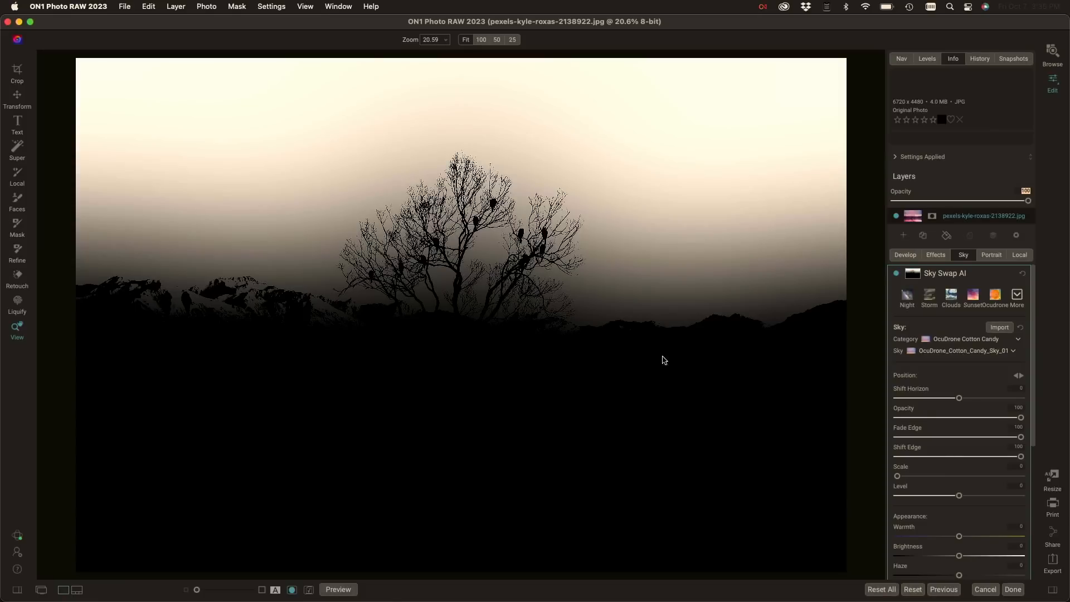
{"action": "key", "text": "super+m"}
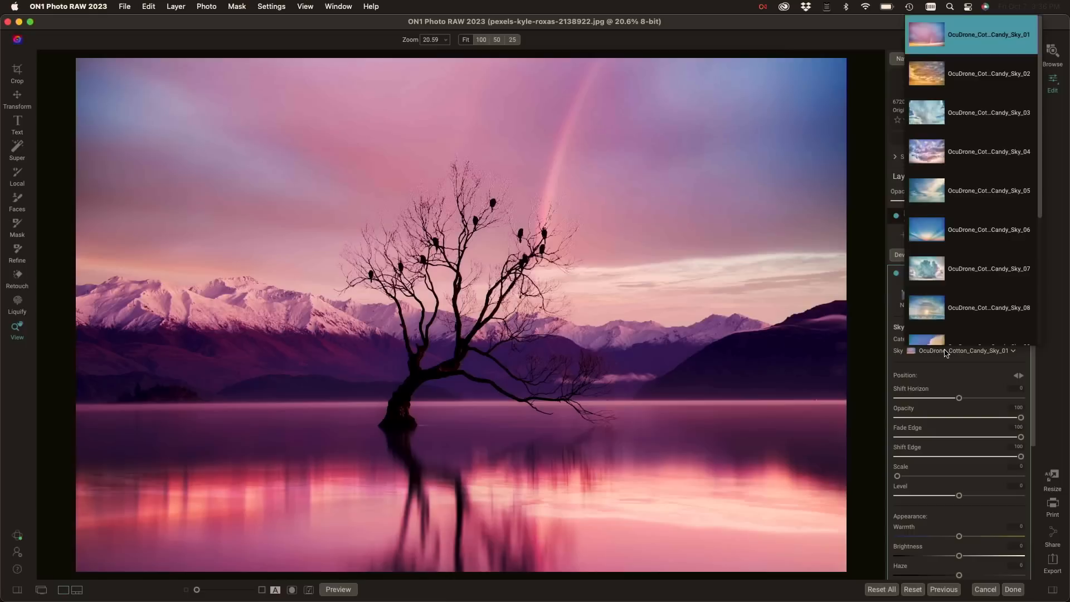
Choose OcuDrone_Cotton_Candy_Sky_11 as the lake photo's sky and compare the result with the original
{"action": "scroll", "coordinate": [970, 313], "scroll_direction": "down", "scroll_amount": 2}
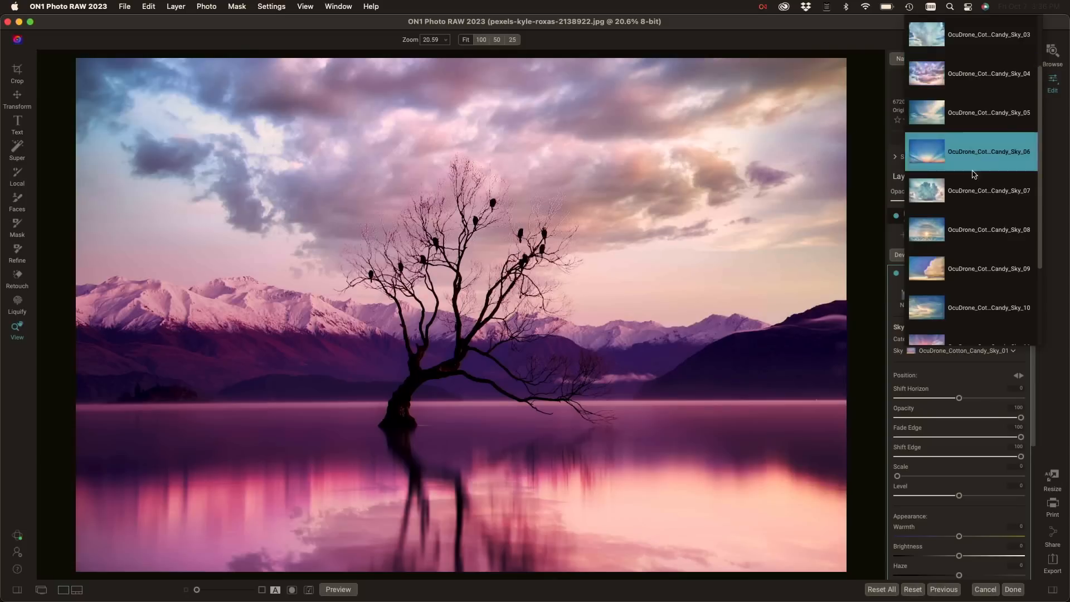
{"action": "scroll", "coordinate": [979, 140], "scroll_direction": "down", "scroll_amount": 3}
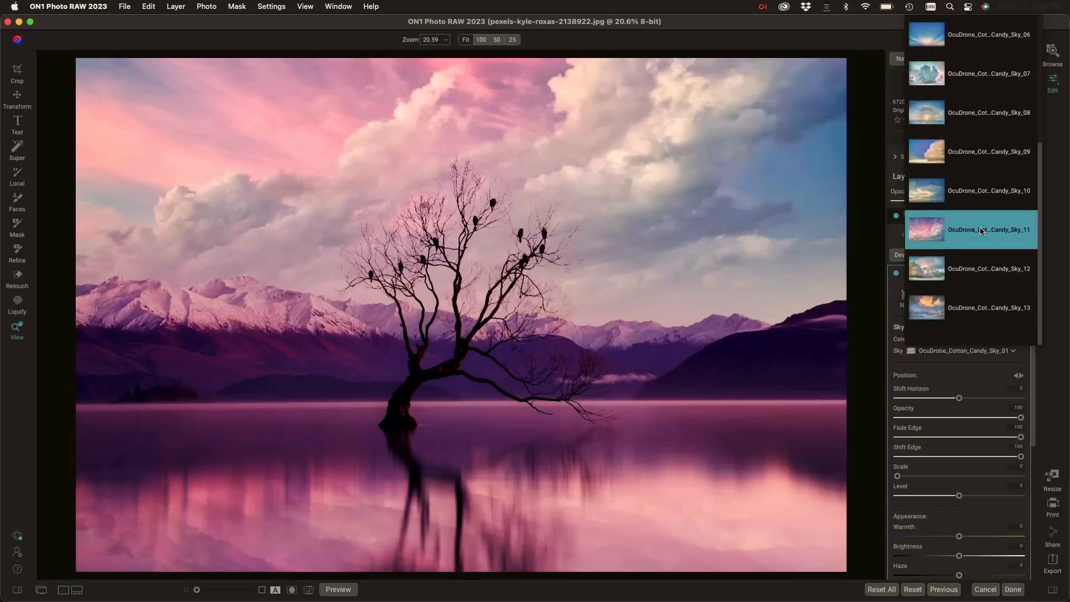
{"action": "left_click", "coordinate": [981, 231]}
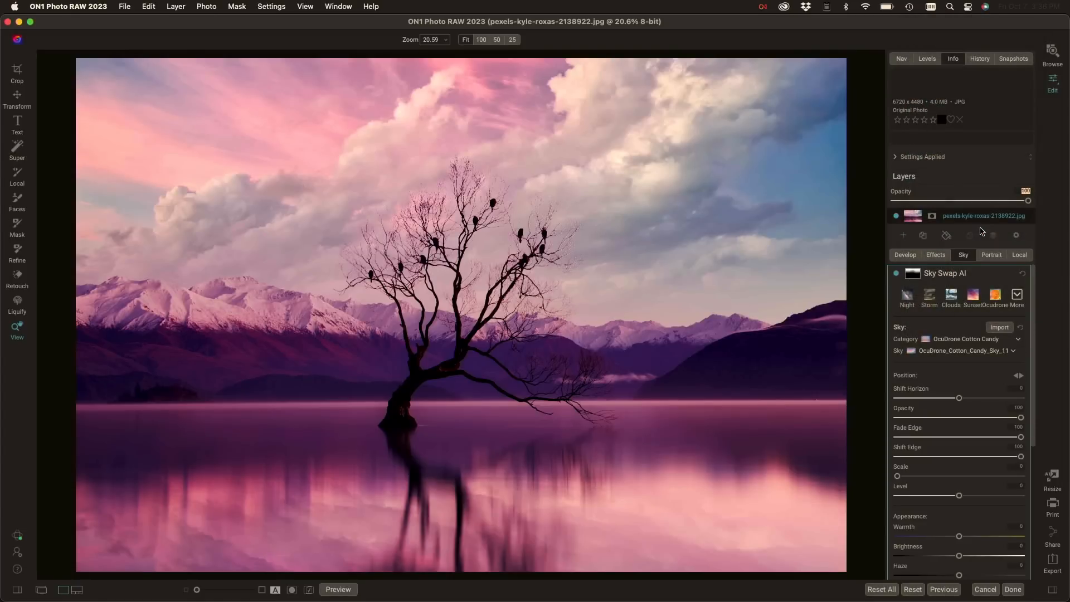
{"action": "left_click", "coordinate": [346, 589]}
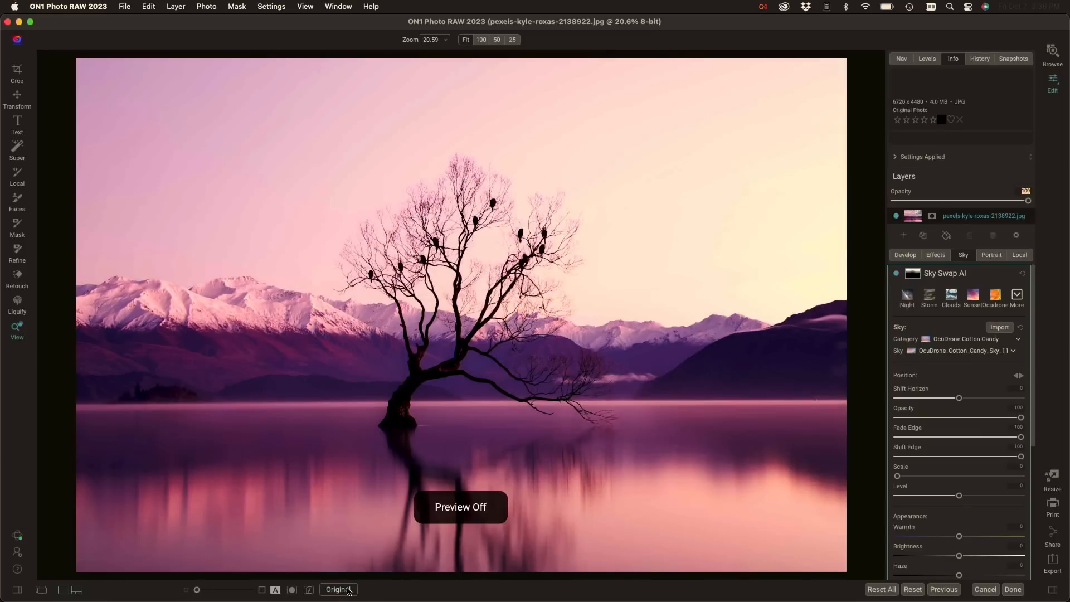
{"action": "left_click", "coordinate": [347, 589]}
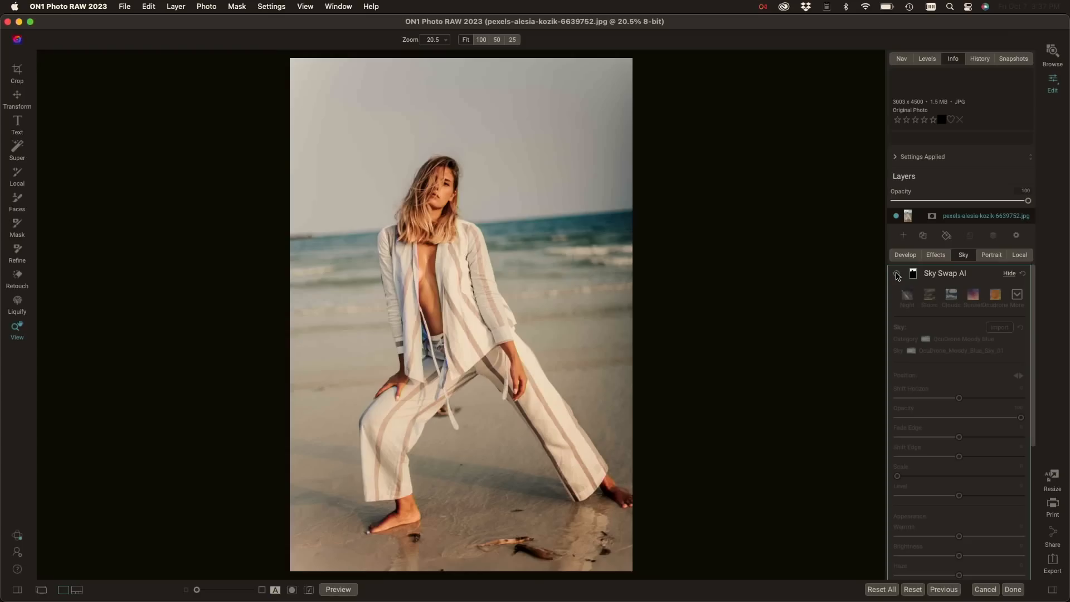
Toggle Sky Swap AI off and on for the beach portrait, leave it on, and fine-tune its settings
{"action": "left_click", "coordinate": [896, 274]}
{"action": "left_click", "coordinate": [896, 273]}
{"action": "left_click", "coordinate": [896, 273]}
{"action": "scroll", "coordinate": [953, 373], "scroll_direction": "down", "scroll_amount": 2}
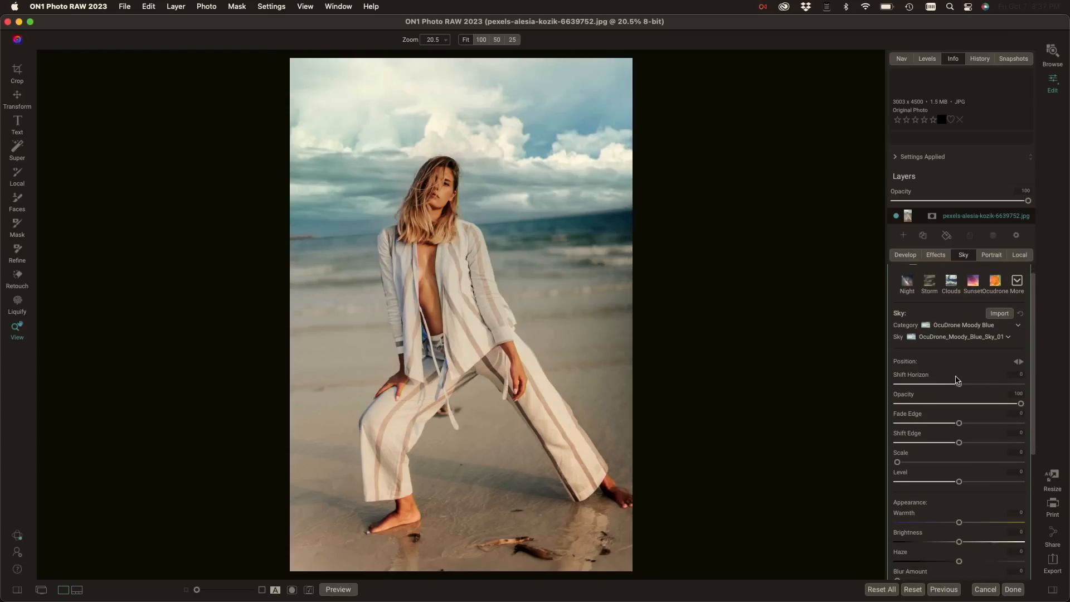
{"action": "left_click_drag", "start_coordinate": [959, 475], "coordinate": [953, 475]}
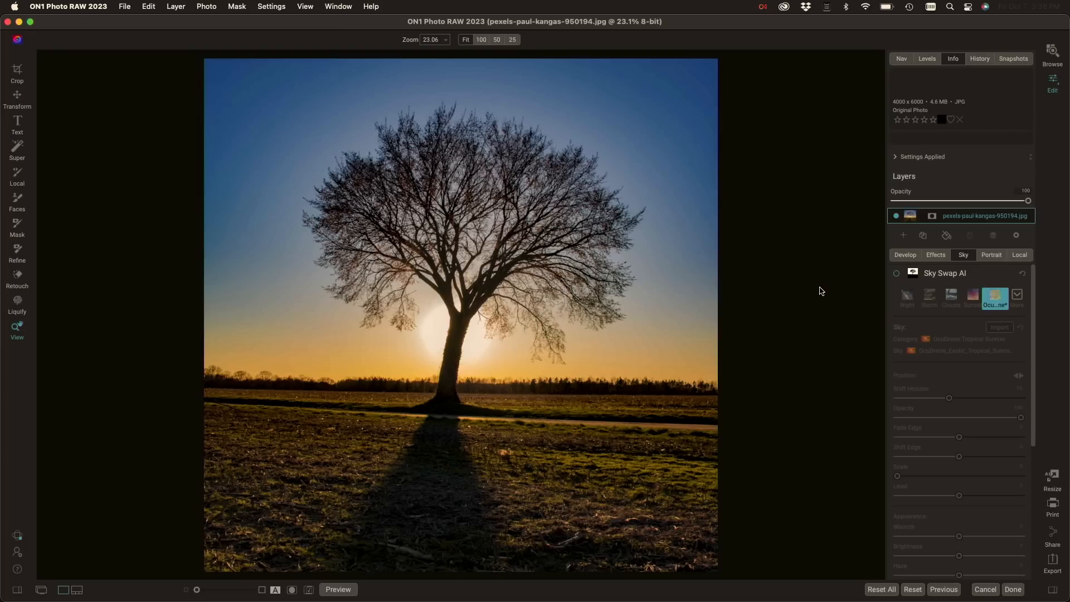
Enable Sky Swap AI on the lone tree photo and compare its foreground Lighting off and on
{"action": "left_click", "coordinate": [897, 273]}
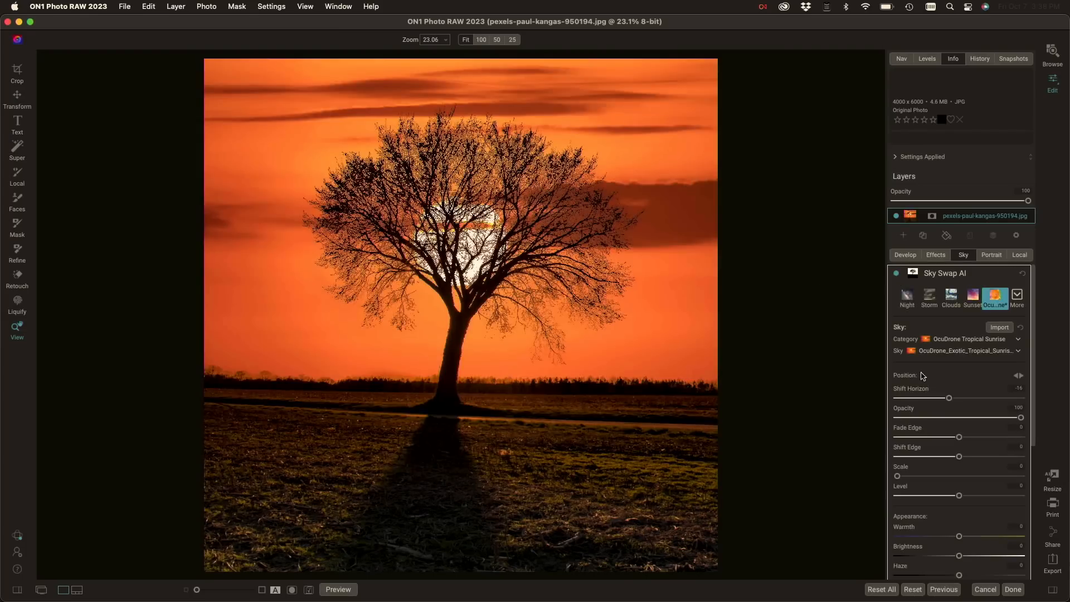
{"action": "scroll", "coordinate": [946, 383], "scroll_direction": "down", "scroll_amount": 5}
{"action": "scroll", "coordinate": [947, 382], "scroll_direction": "down", "scroll_amount": 2}
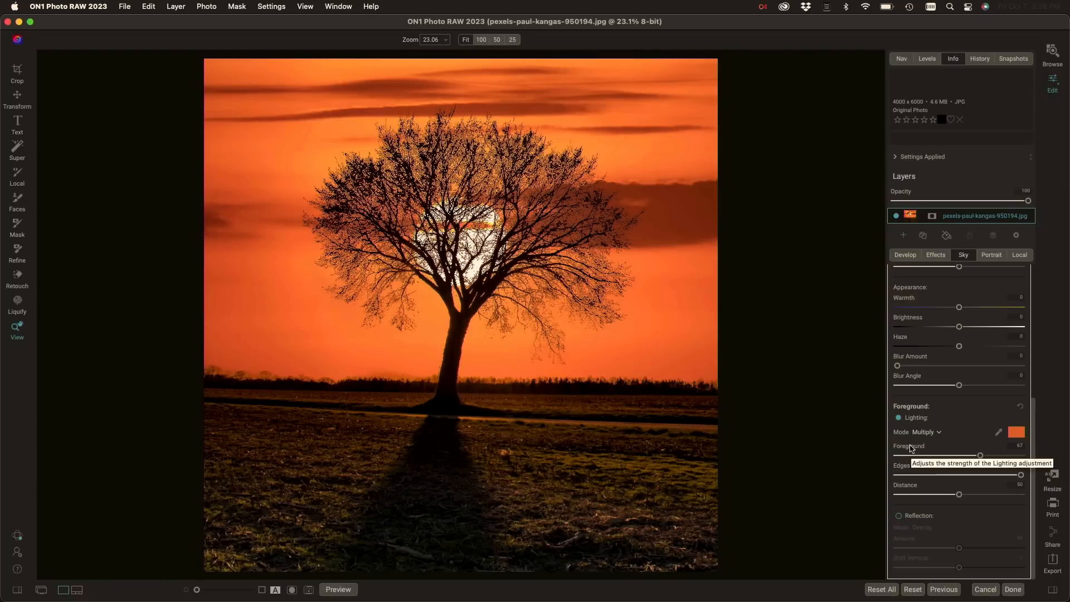
{"action": "left_click", "coordinate": [899, 418]}
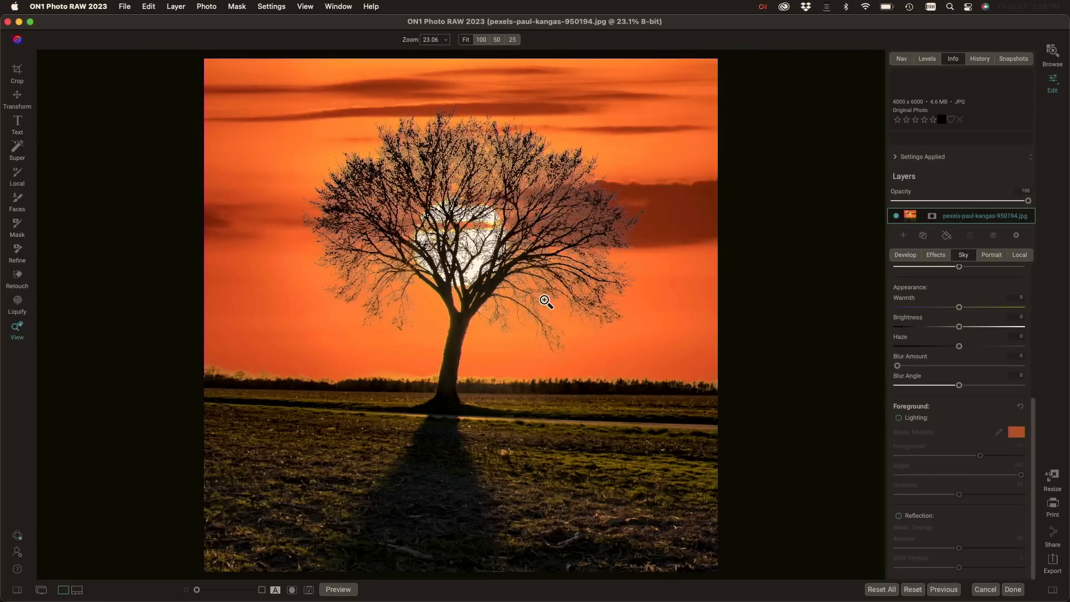
{"action": "left_click", "coordinate": [899, 418]}
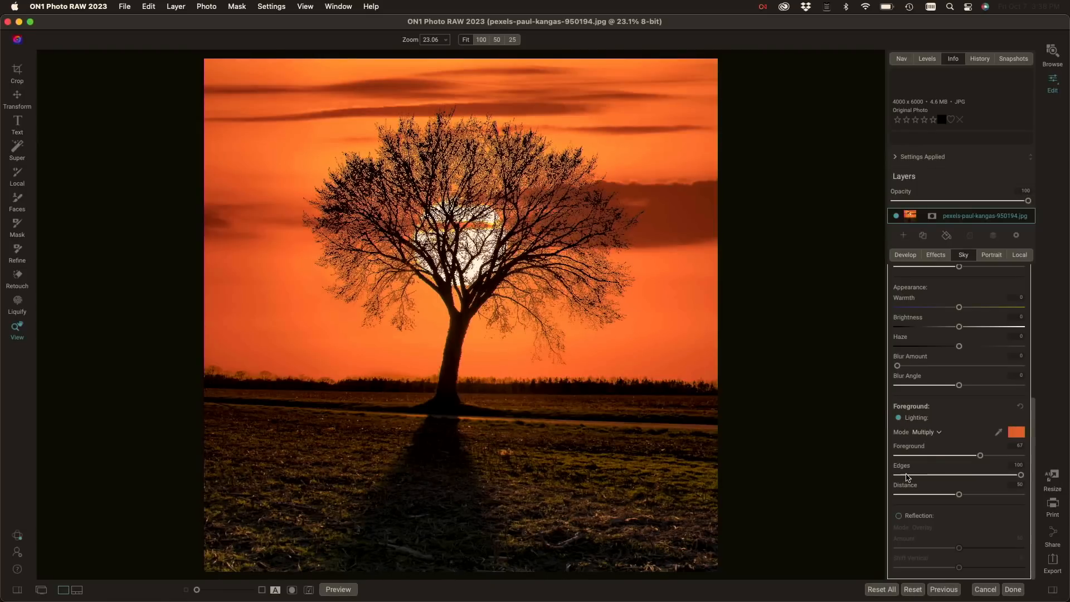
Set the Lighting's Foreground to 41 with Edges at 100 on the tree photo, and compare it with the original
{"action": "left_click", "coordinate": [901, 457]}
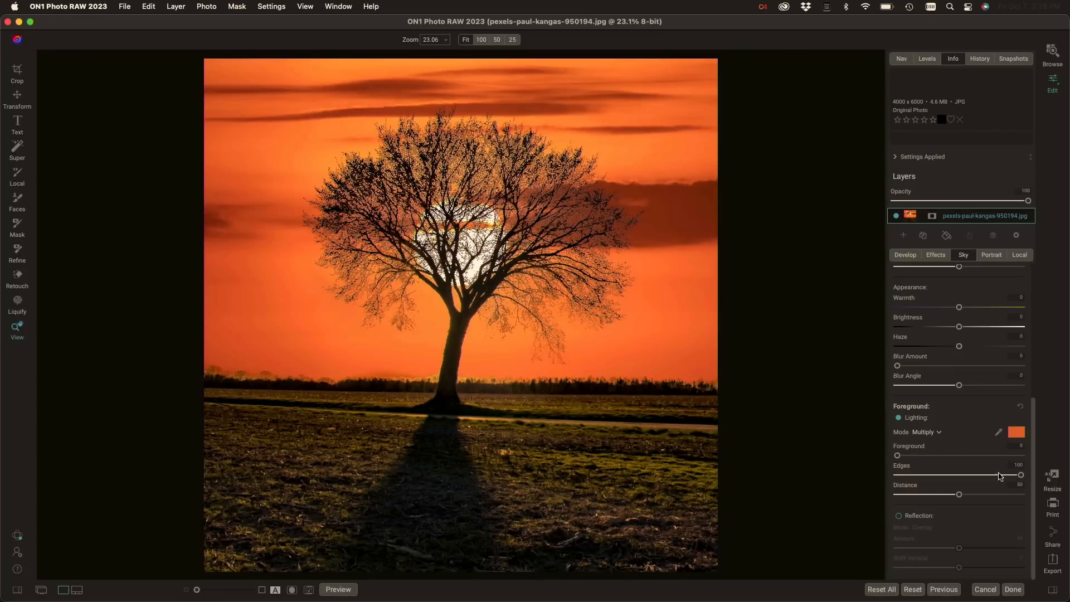
{"action": "mouse_move", "coordinate": [1021, 475]}
{"action": "left_mouse_down"}
{"action": "mouse_move", "coordinate": [902, 476]}
{"action": "mouse_move", "coordinate": [1006, 475]}
{"action": "left_mouse_up"}
{"action": "left_click_drag", "start_coordinate": [930, 471], "coordinate": [1009, 471]}
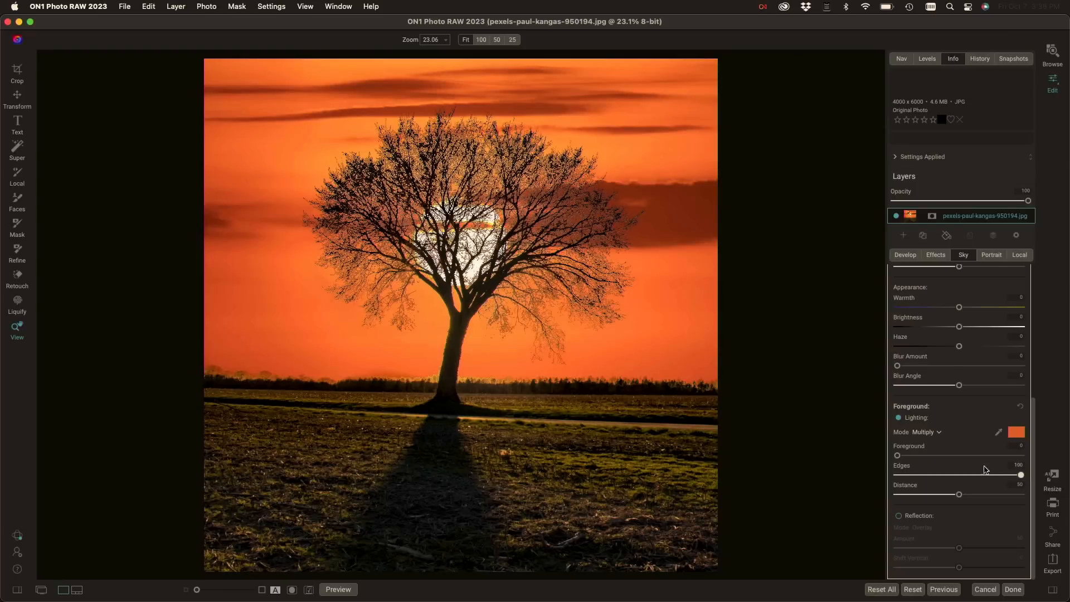
{"action": "left_click_drag", "start_coordinate": [913, 458], "coordinate": [938, 457]}
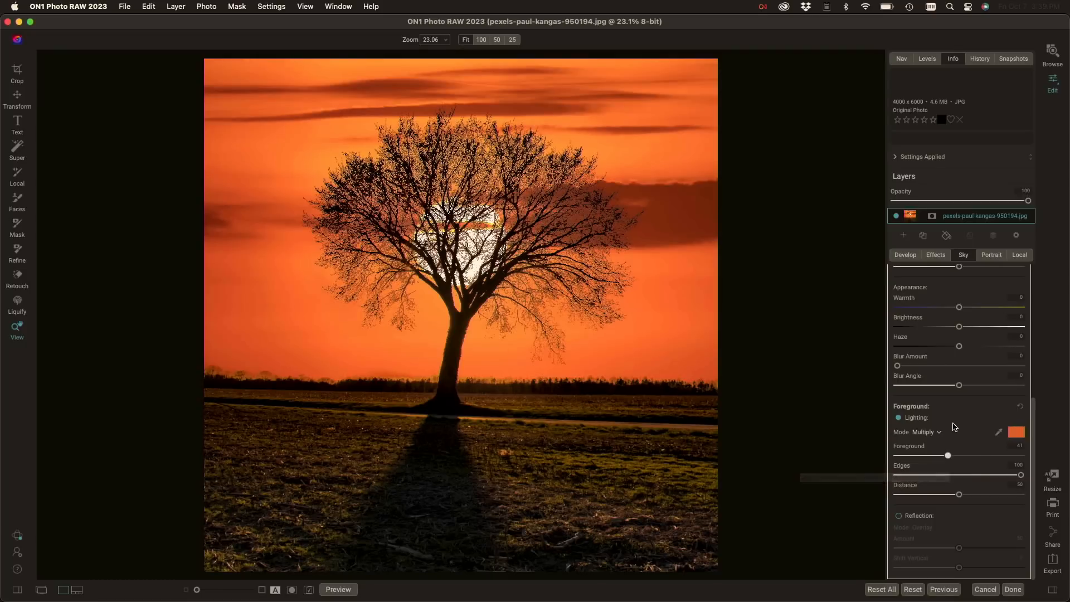
{"action": "scroll", "coordinate": [951, 446], "scroll_direction": "up", "scroll_amount": 10}
{"action": "left_click", "coordinate": [340, 590]}
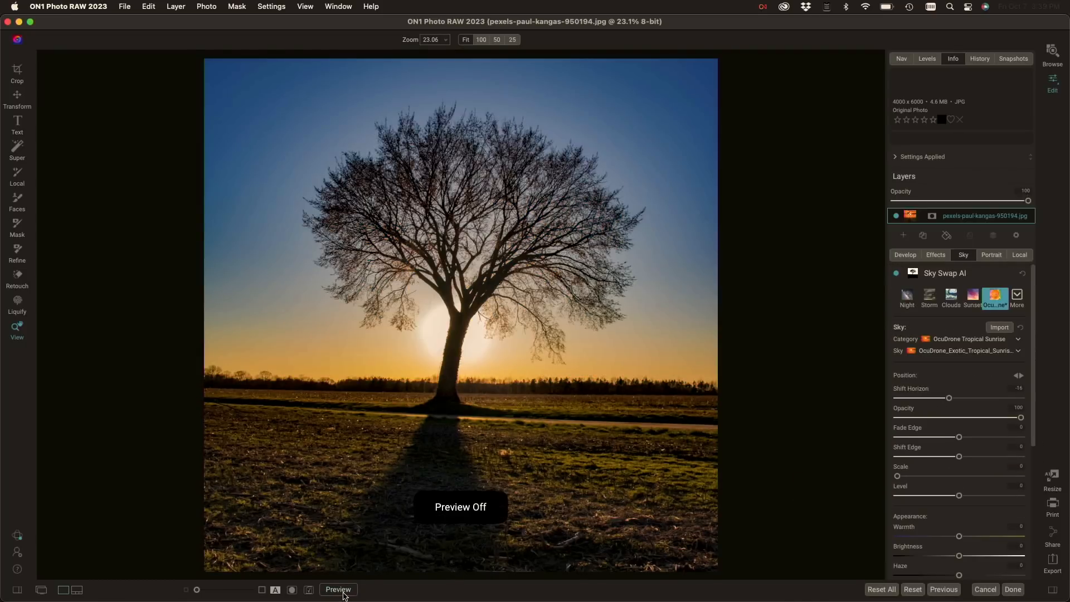
{"action": "left_click", "coordinate": [340, 590]}
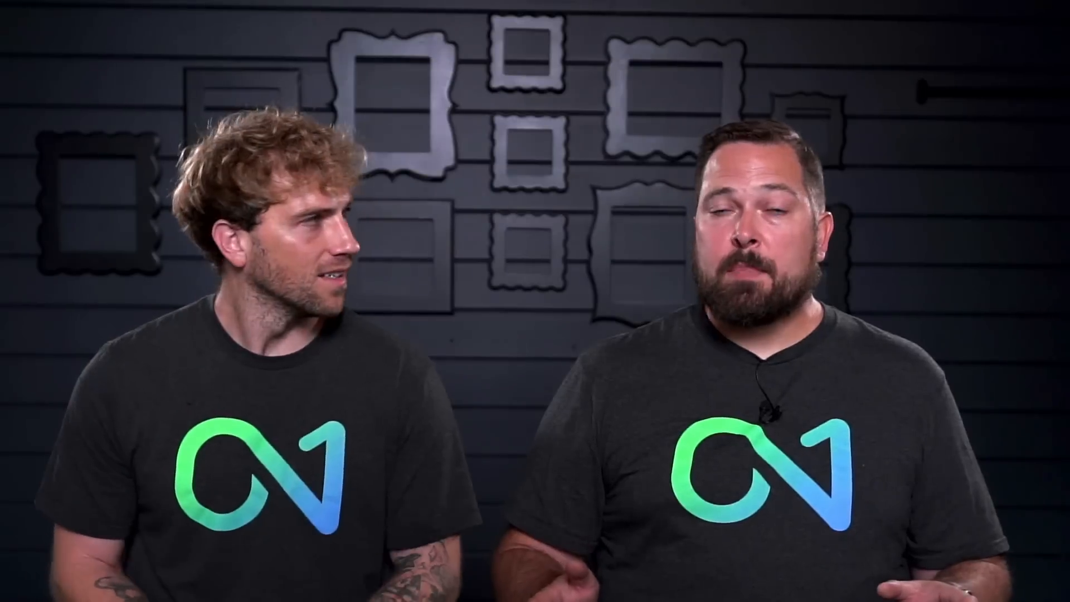